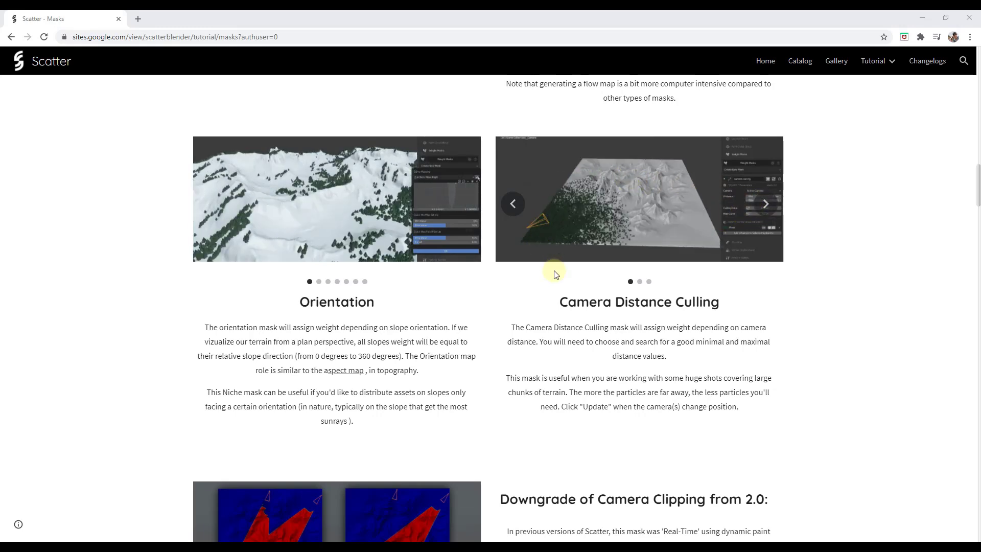
Step: Read the camera mask documentation and the Free Low poly Handpainted Environment pack page, and switch to Blender
scroll(705, 205, down, 1)
scroll(704, 204, down, 5)
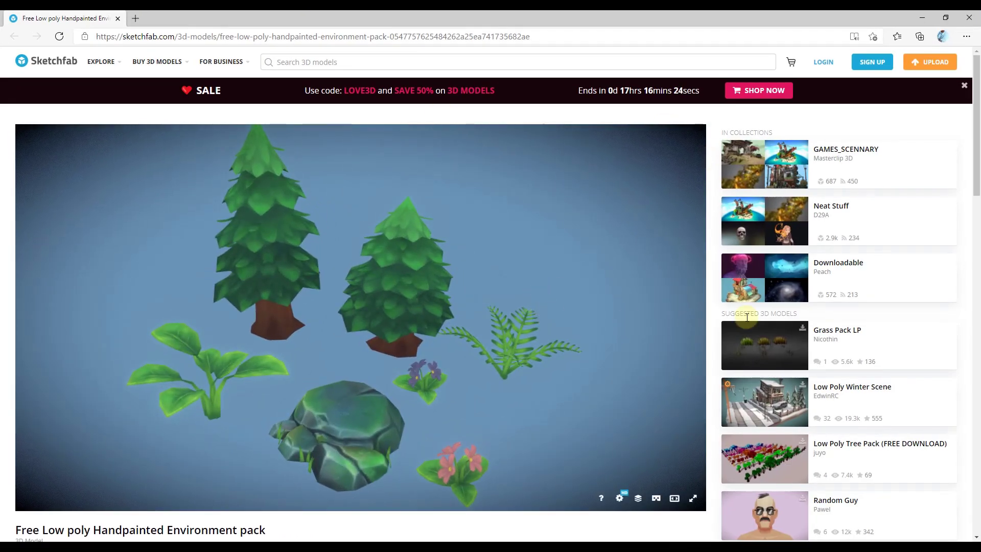
scroll(887, 317, down, 5)
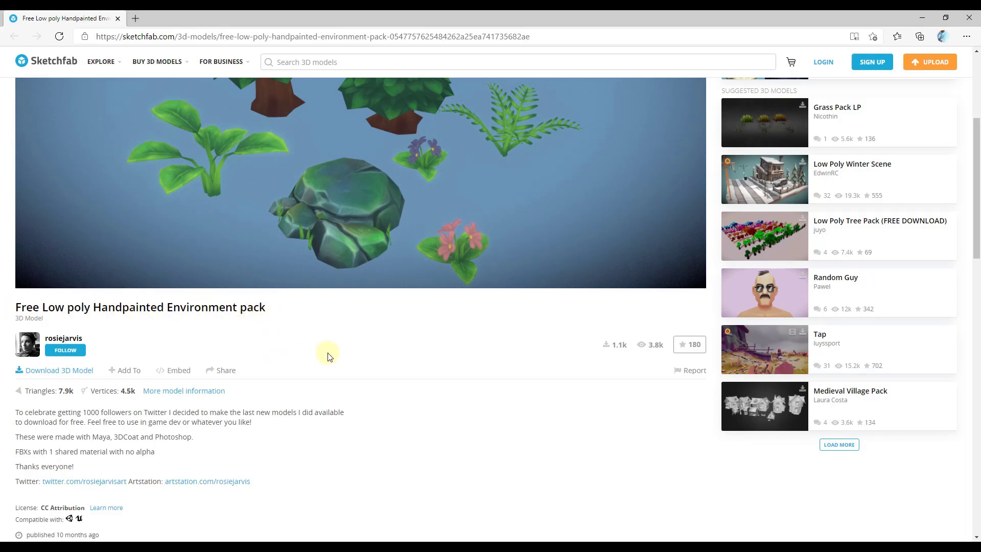
click(915, 16)
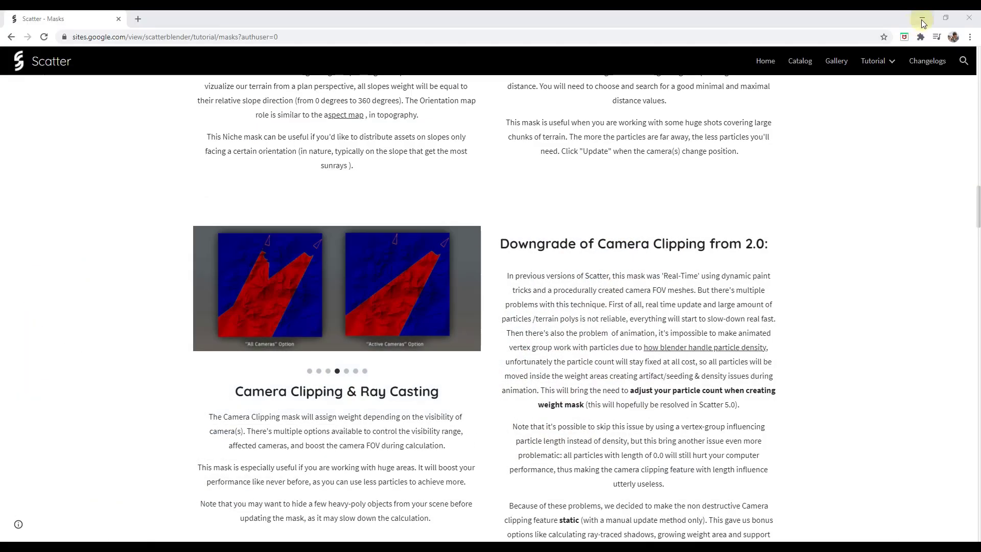
click(916, 22)
Step: Hide the sidebar and select the snowy landscape mesh
scroll(457, 312, down, 2)
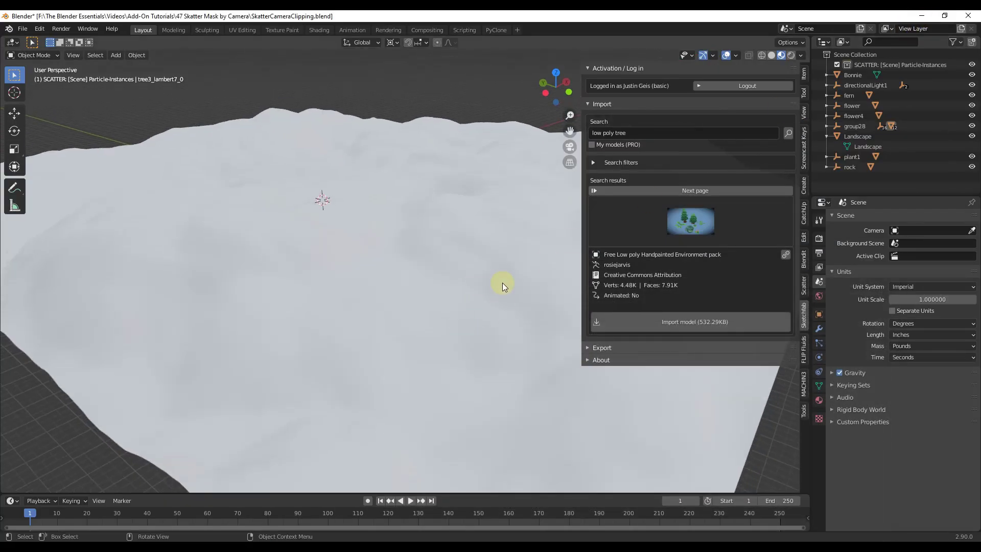
key(n)
click(593, 264)
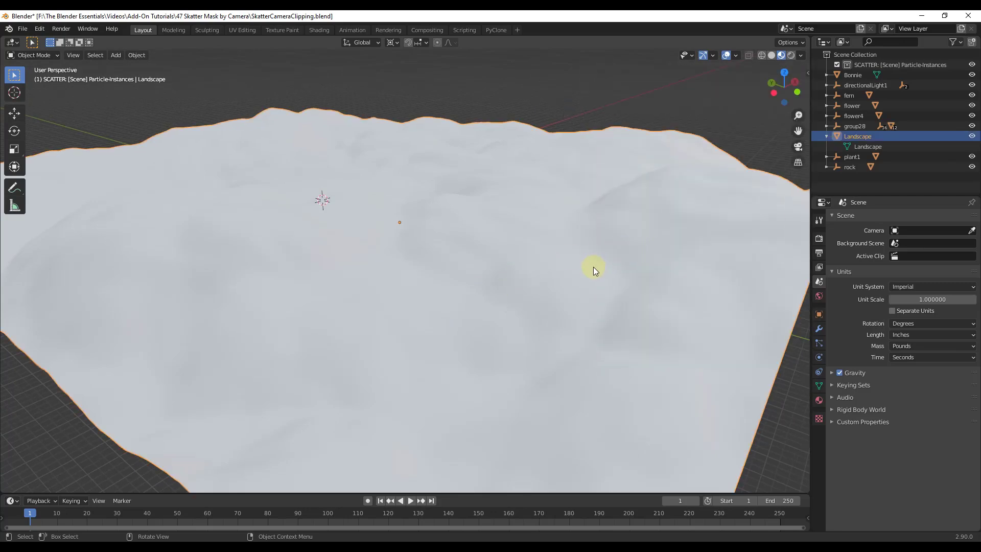
scroll(507, 271, down, 3)
scroll(591, 253, up, 2)
middle_drag(590, 252, 474, 254)
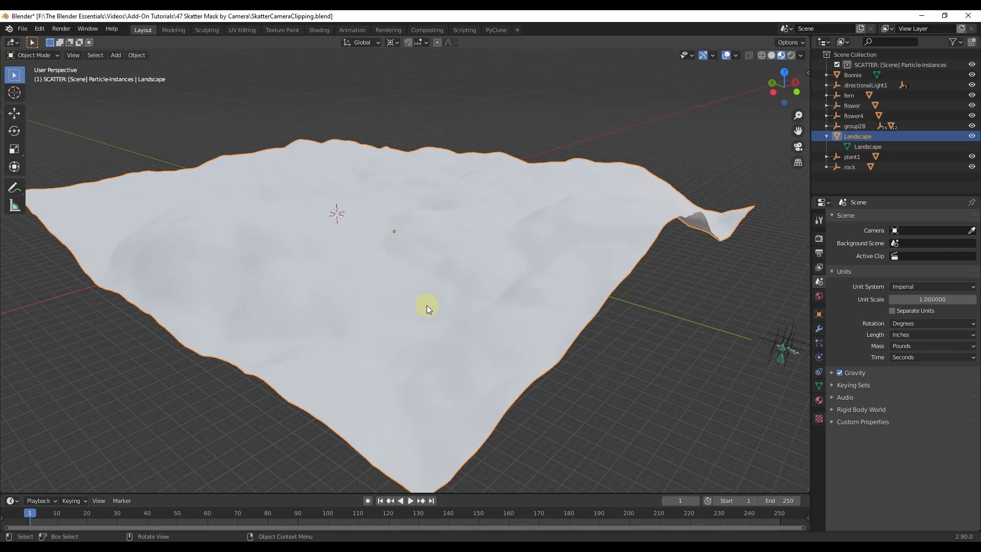
Step: Assign the landscape as the terrain target in the Scatter add-on
key(n)
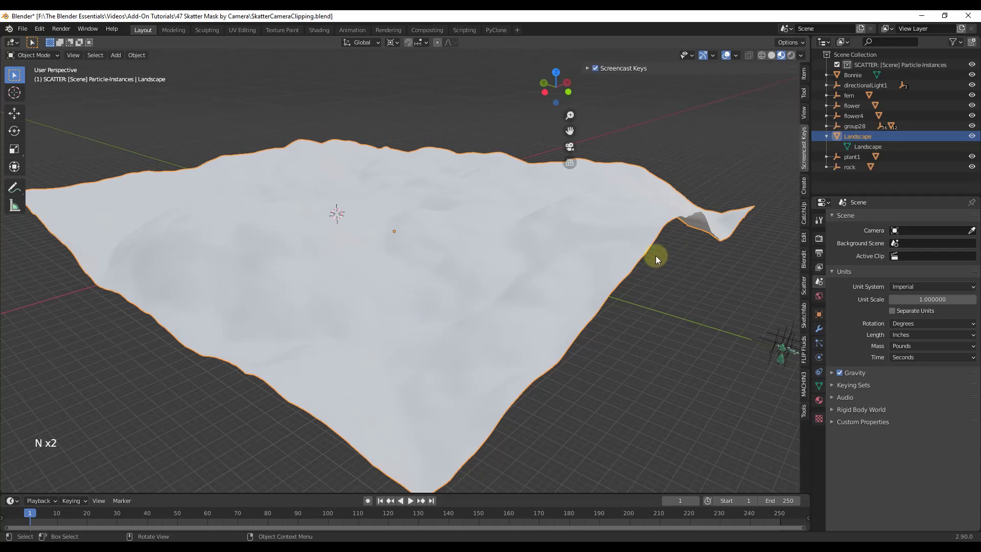
click(803, 289)
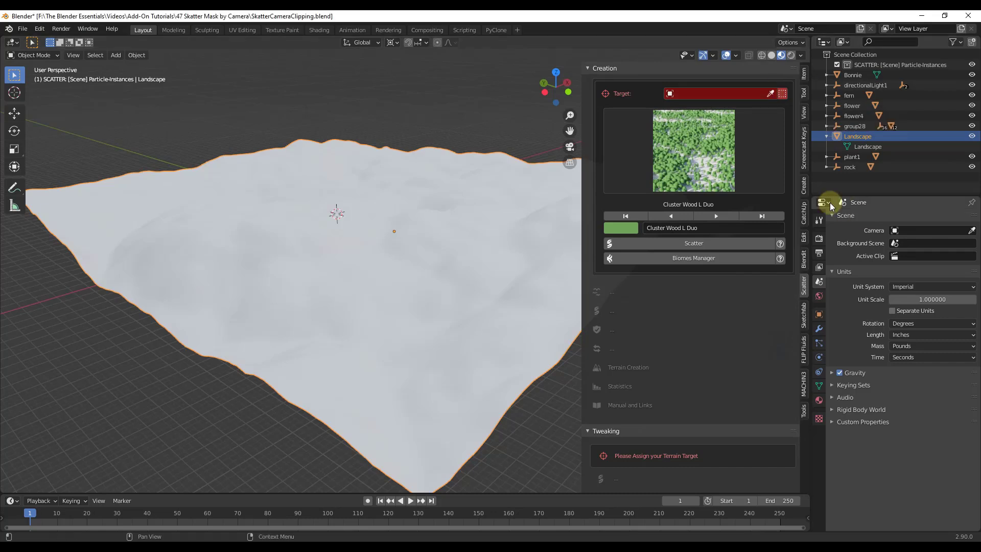
click(769, 93)
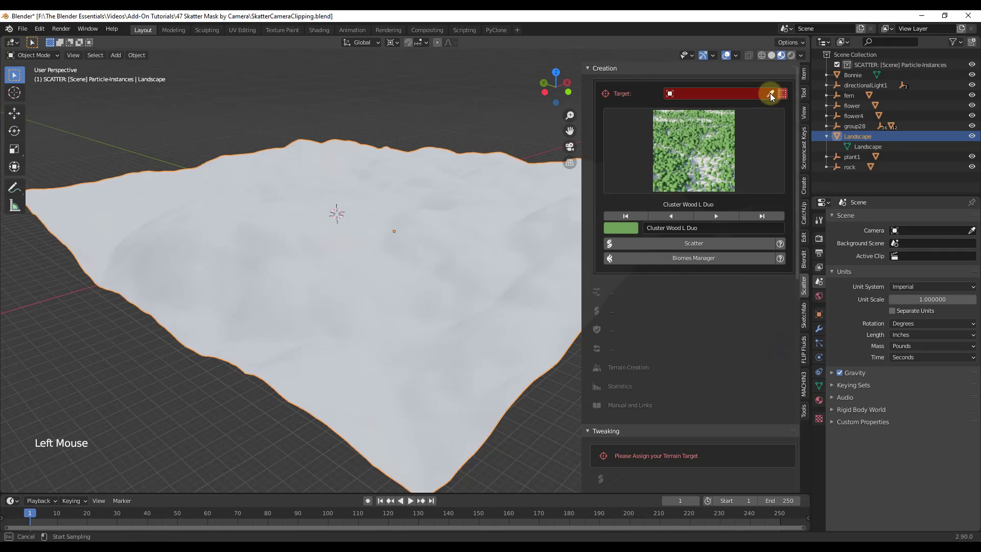
click(481, 267)
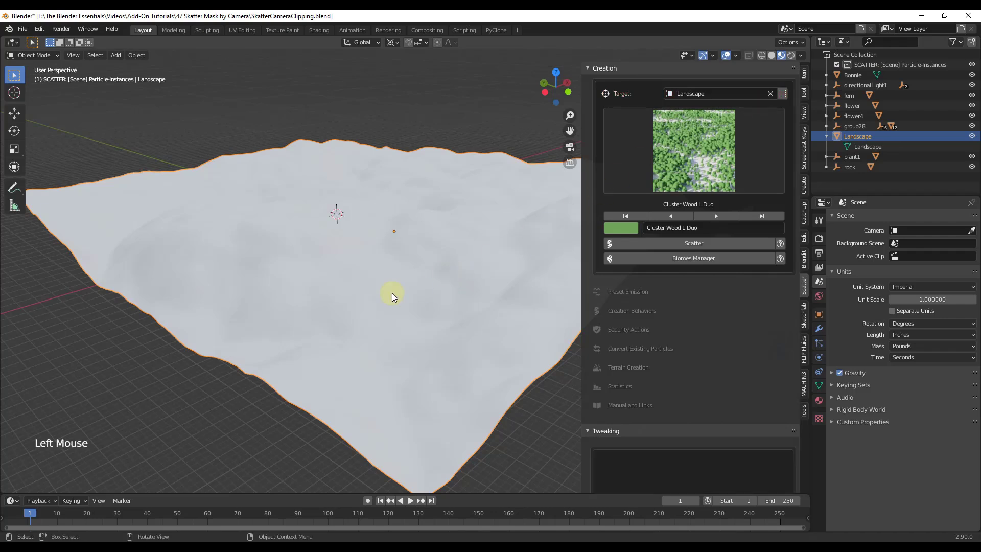
Step: Select both pine trees beside the terrain and scatter them across the landscape with the Cluster Wood L Duo preset
scroll(321, 281, down, 1)
scroll(320, 280, down, 3)
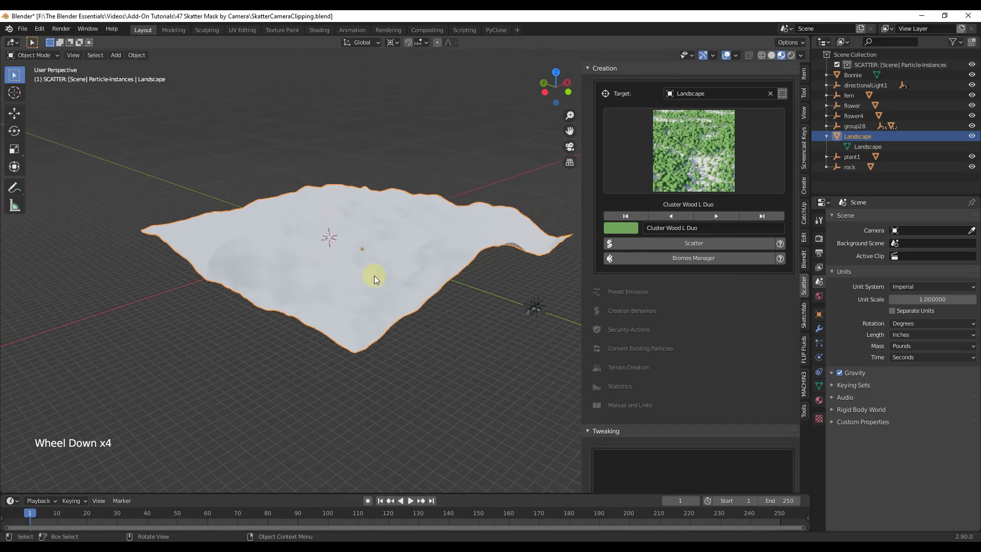
scroll(548, 309, up, 6)
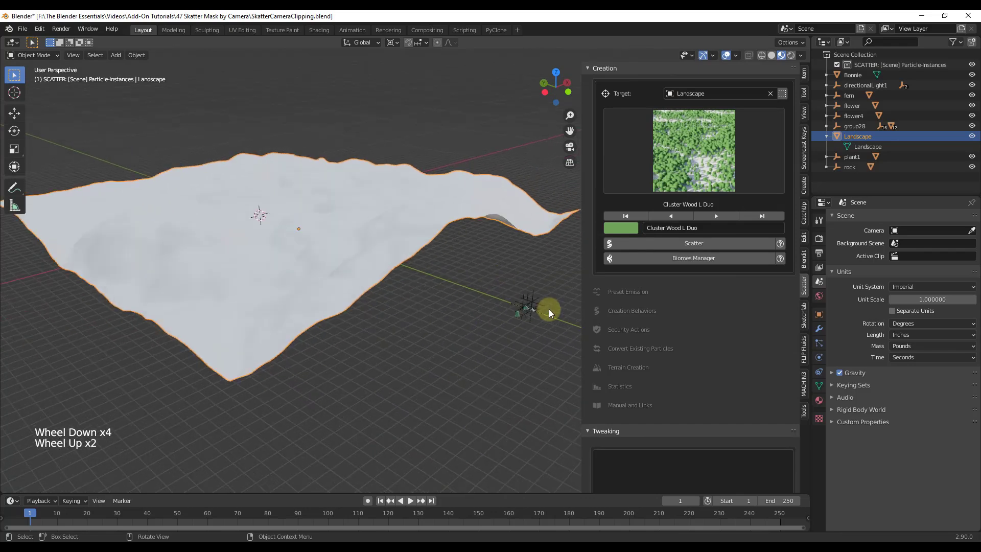
scroll(491, 326, up, 7)
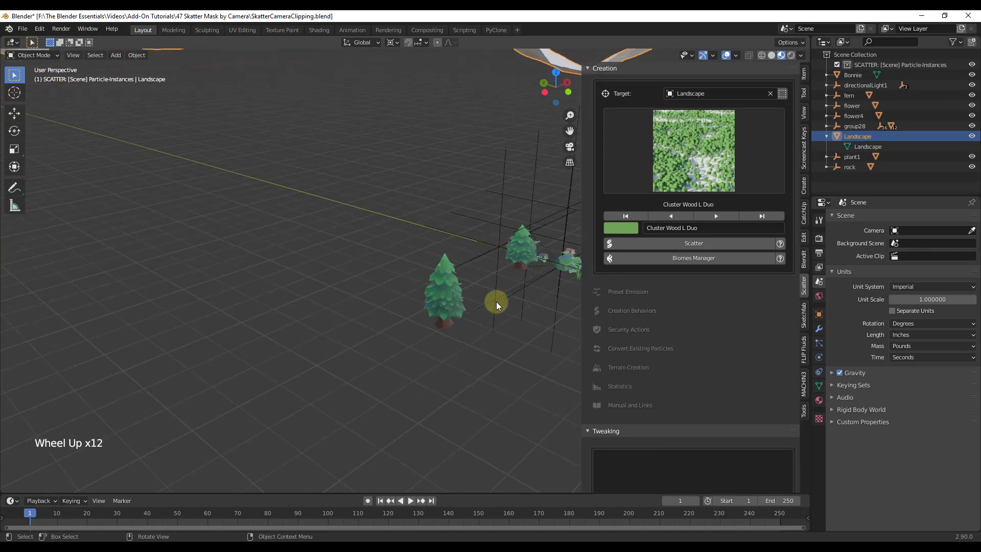
click(516, 290)
shift+click(432, 348)
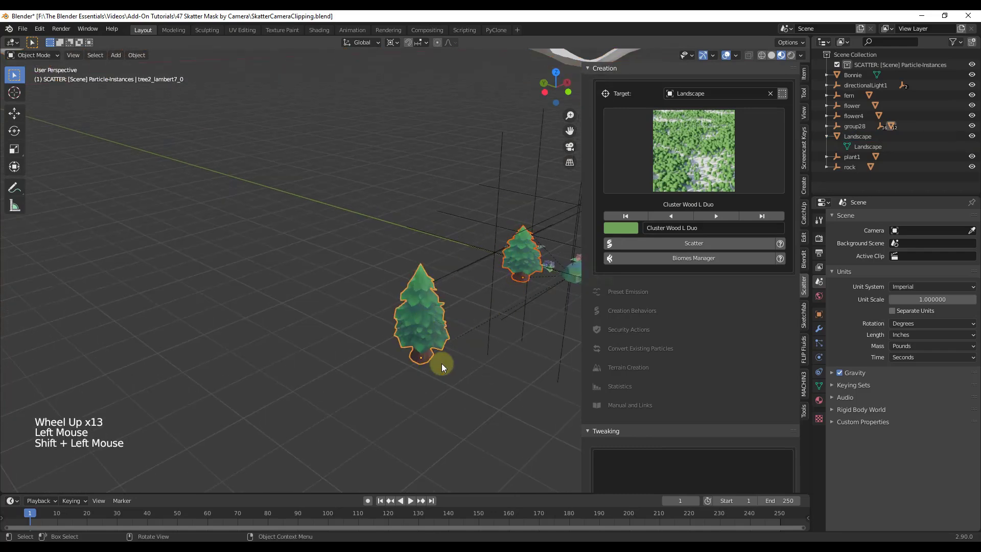
scroll(422, 326, down, 10)
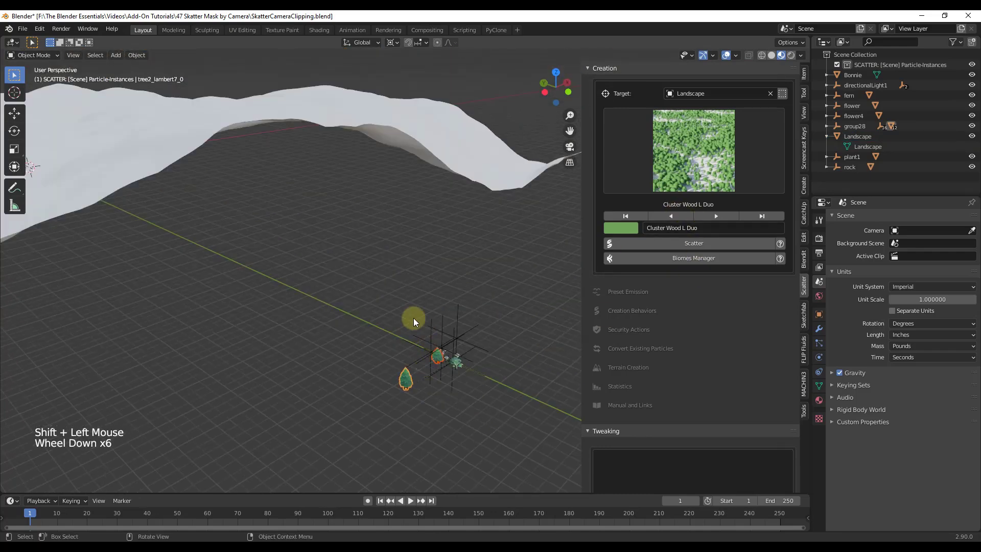
shift+middle_drag(323, 296, 401, 298)
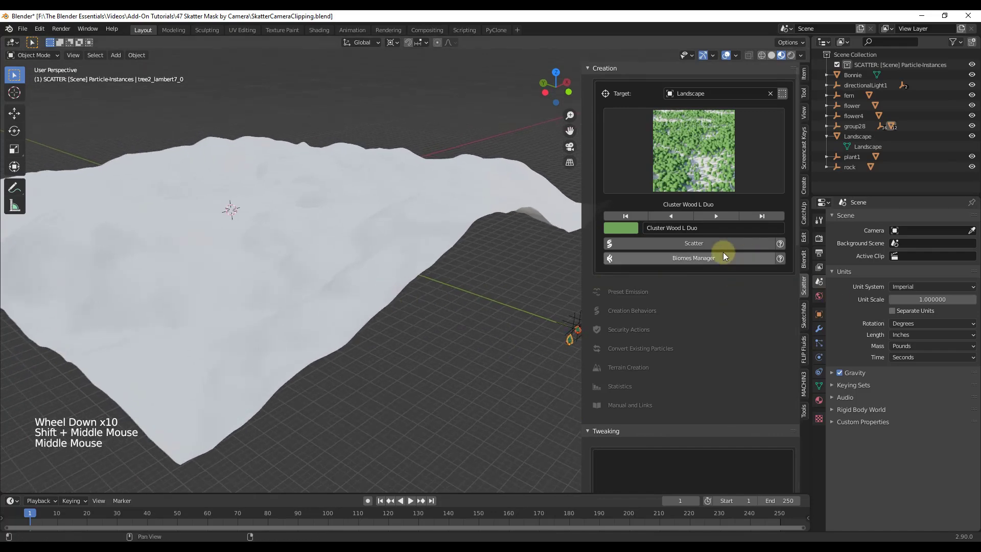
click(705, 243)
scroll(489, 273, down, 3)
scroll(303, 289, up, 3)
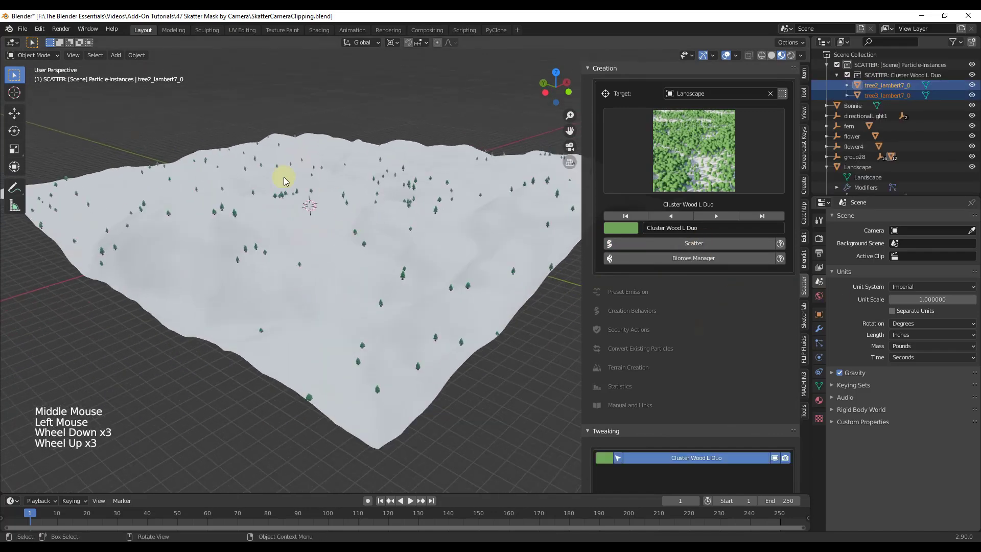
Step: Set the emission count of the scattered trees to 2500
scroll(701, 321, down, 14)
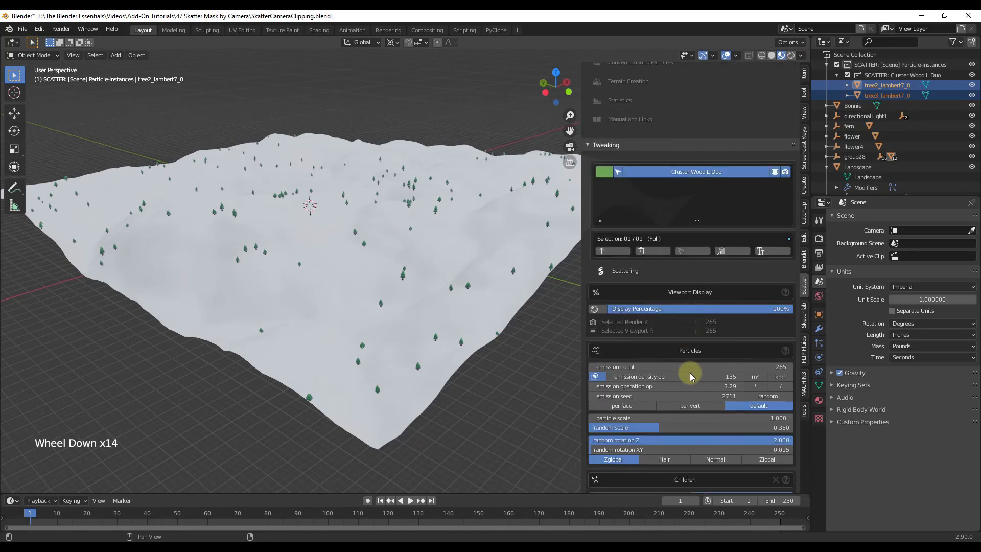
drag(678, 367, 762, 369)
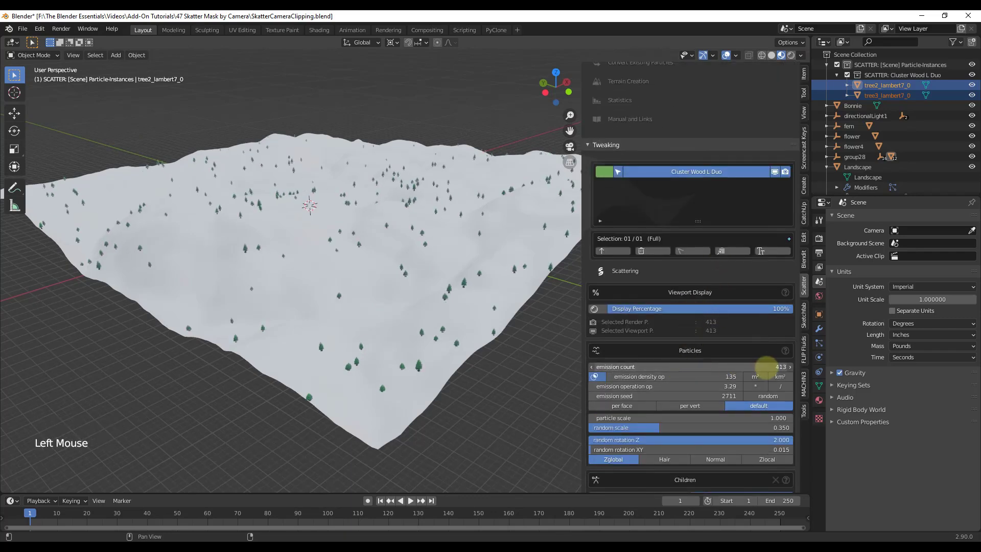
click(762, 368)
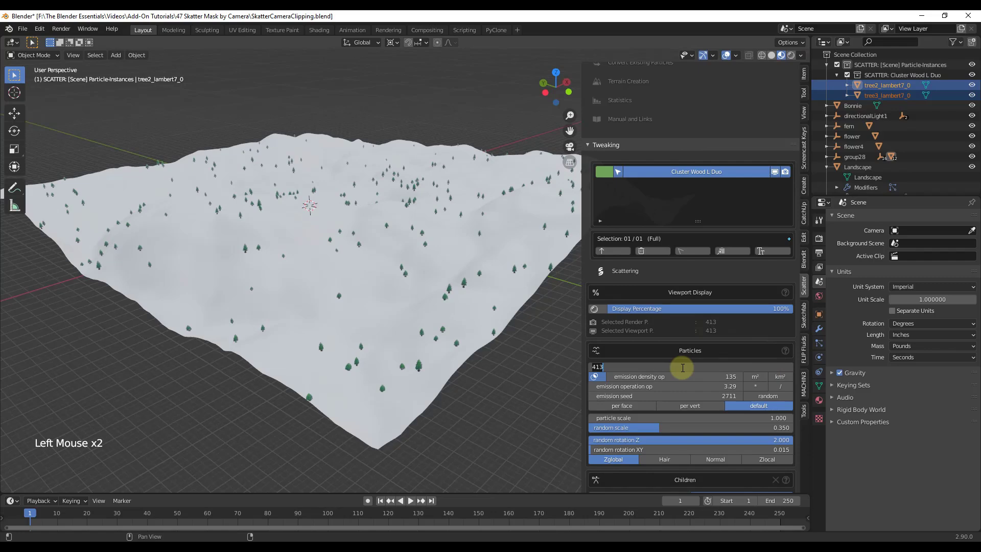
text(2500)
key(Return)
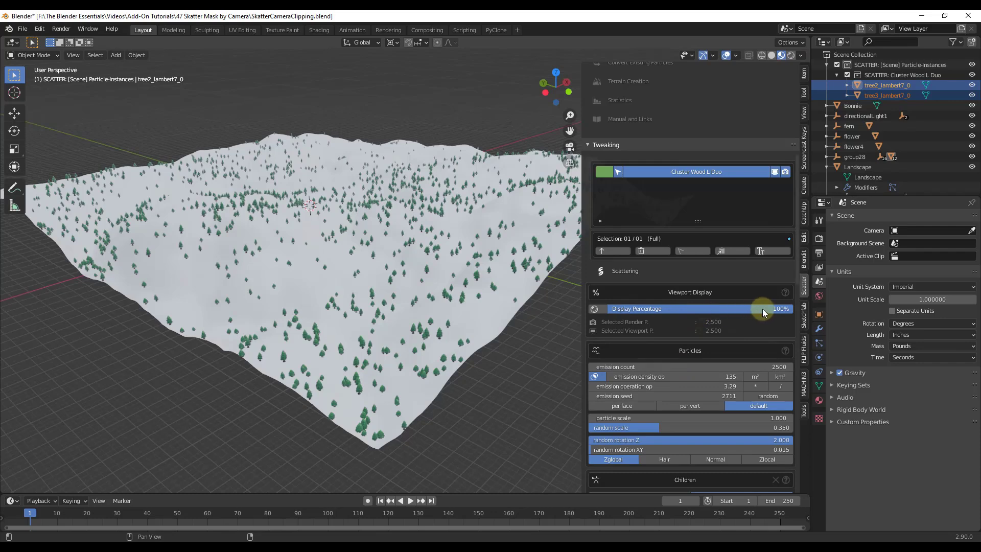
Step: Examine the density and distribution of the scattered trees across the landscape from several angles and distances
scroll(452, 350, up, 6)
scroll(437, 418, down, 7)
scroll(437, 418, up, 2)
middle_drag(438, 418, 420, 239)
mouse_move(469, 334)
middle_down()
mouse_move(430, 290)
mouse_move(437, 308)
mouse_move(460, 207)
mouse_move(485, 294)
mouse_move(475, 317)
middle_up()
scroll(440, 312, up, 3)
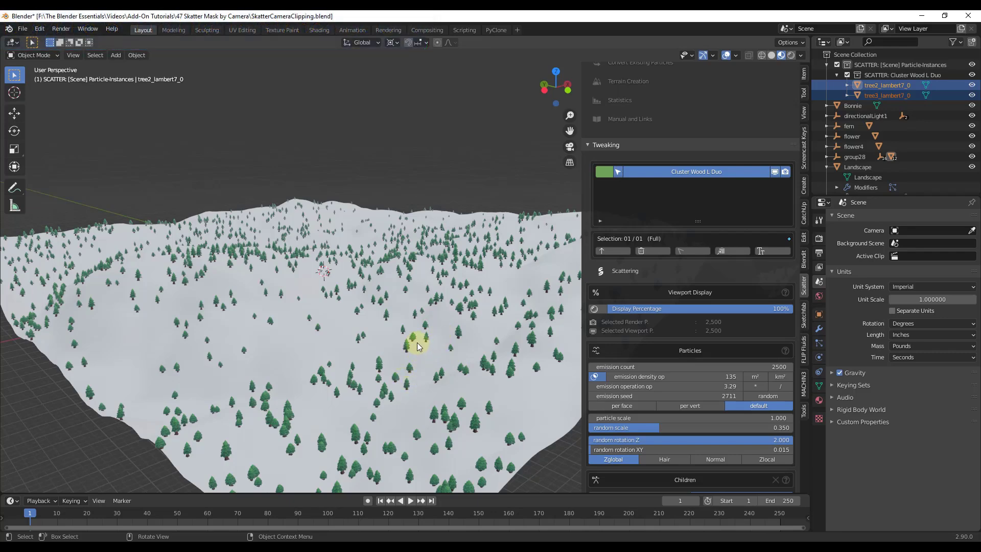
middle_drag(428, 327, 521, 335)
scroll(419, 339, down, 4)
scroll(403, 357, up, 7)
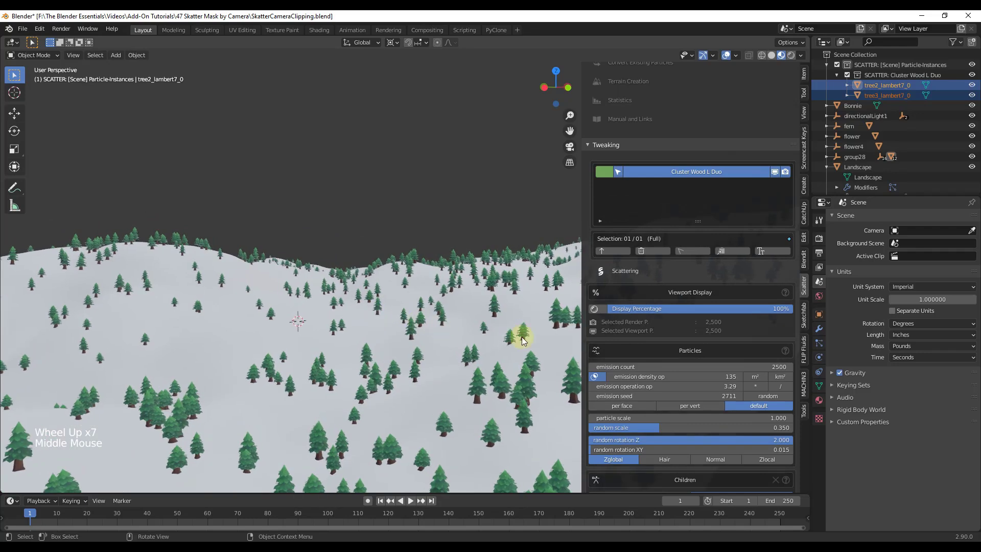
scroll(510, 344, down, 8)
scroll(185, 288, up, 2)
scroll(185, 288, up, 5)
middle_drag(268, 335, 273, 264)
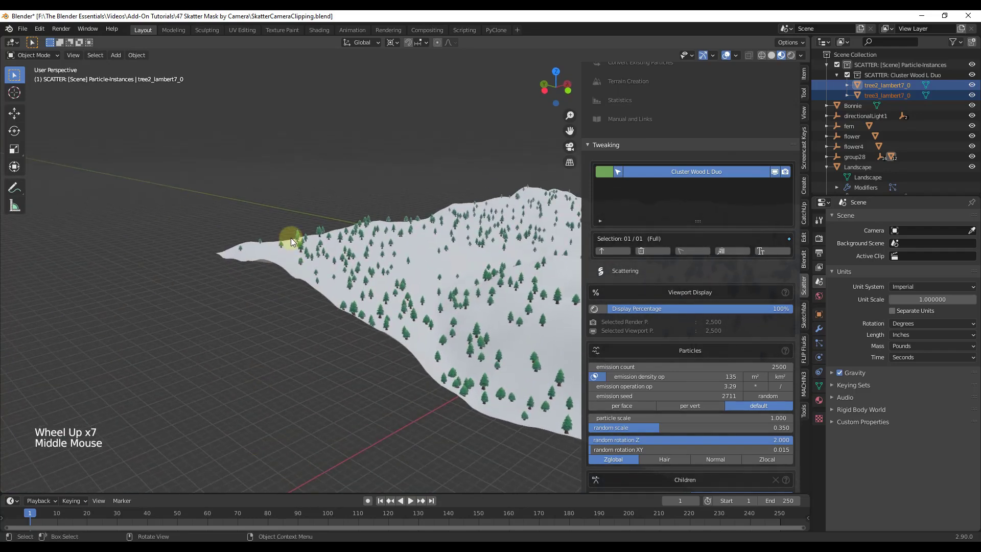
scroll(274, 248, down, 5)
scroll(485, 302, up, 2)
scroll(544, 291, up, 3)
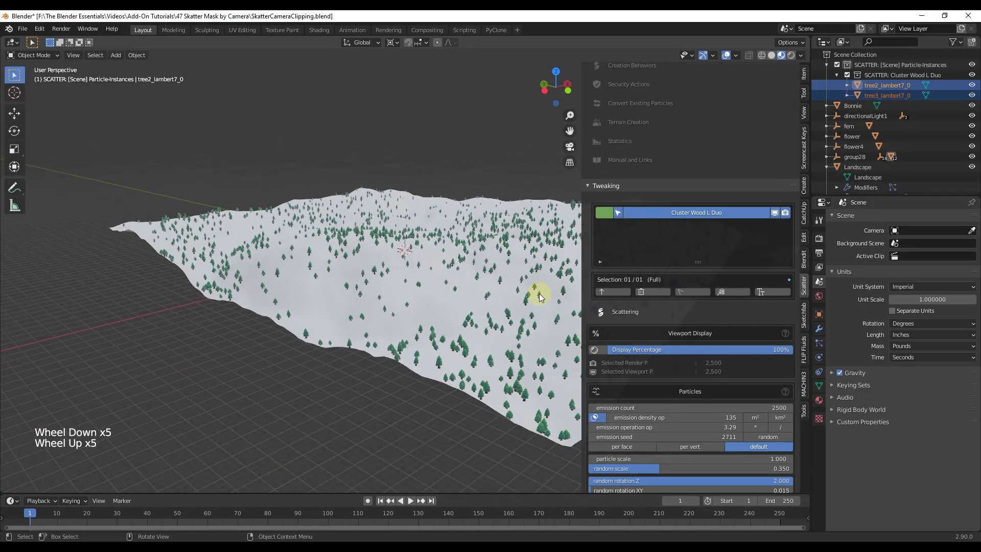
scroll(416, 247, down, 3)
scroll(286, 256, up, 2)
middle_drag(286, 256, 263, 244)
scroll(262, 230, up, 5)
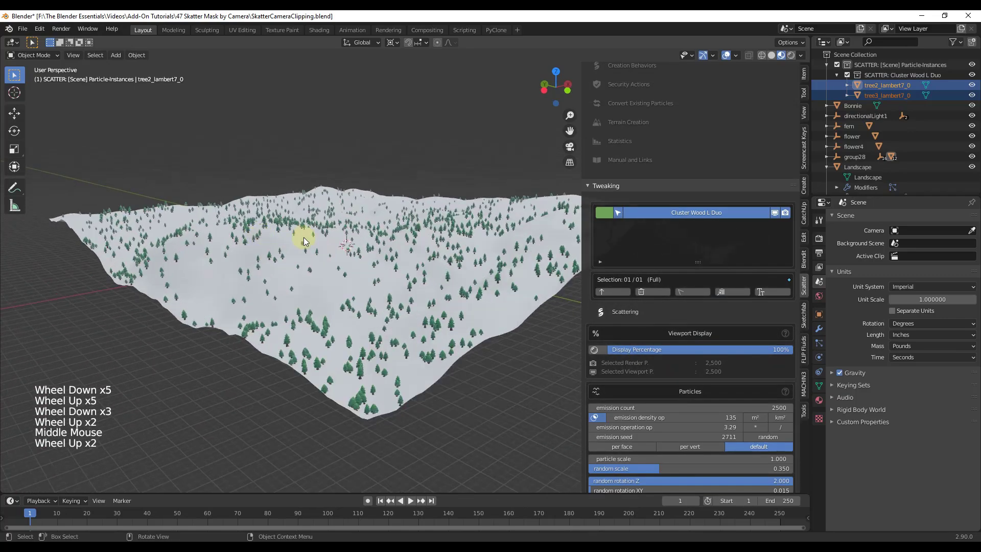
middle_drag(390, 268, 508, 219)
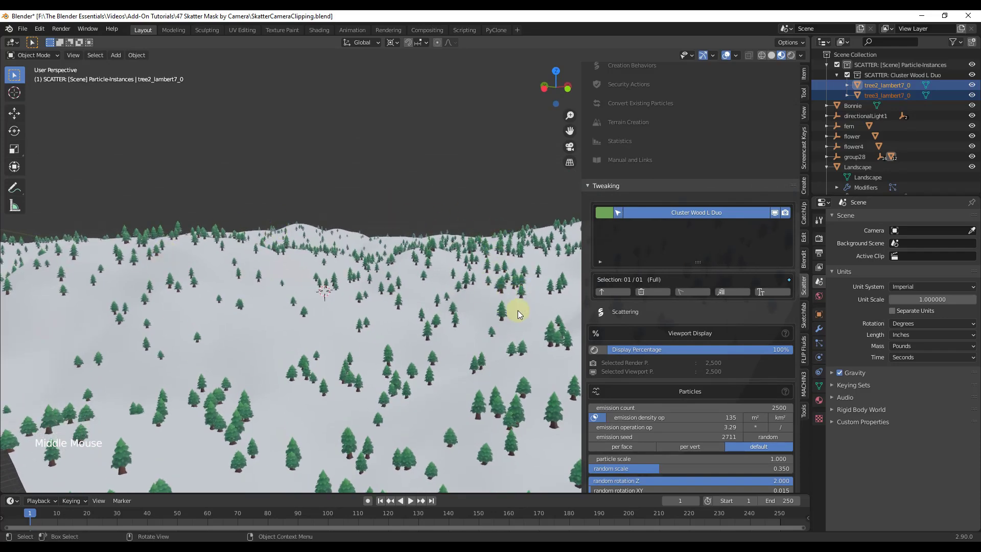
Step: Examine the mask types available for the tree scatter, including the camera masks, without creating one
scroll(711, 311, down, 17)
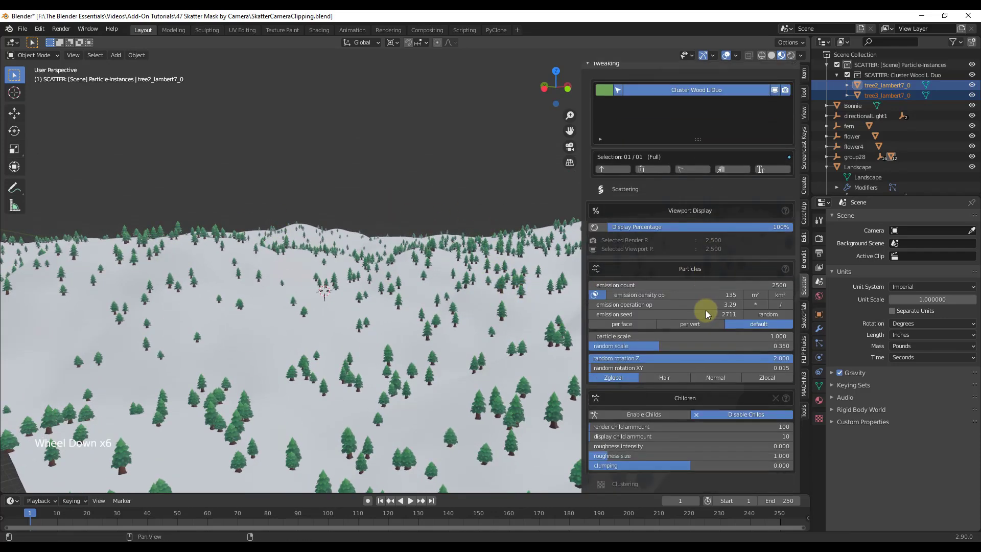
scroll(741, 291, down, 6)
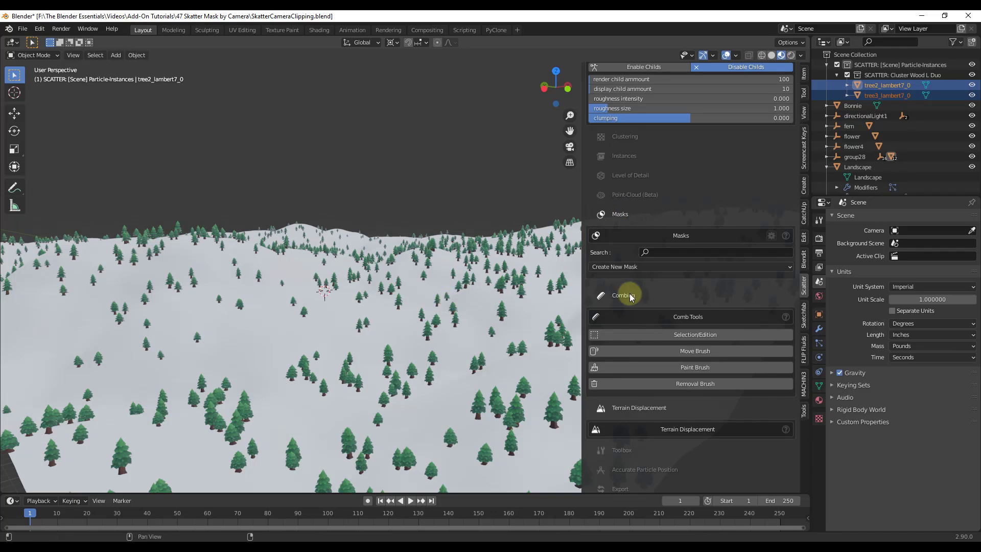
click(694, 266)
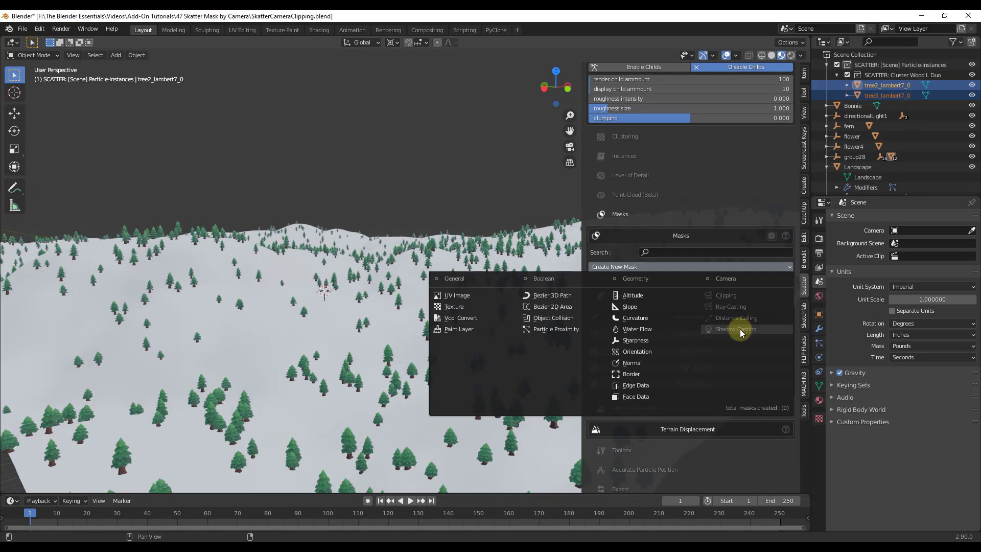
click(400, 190)
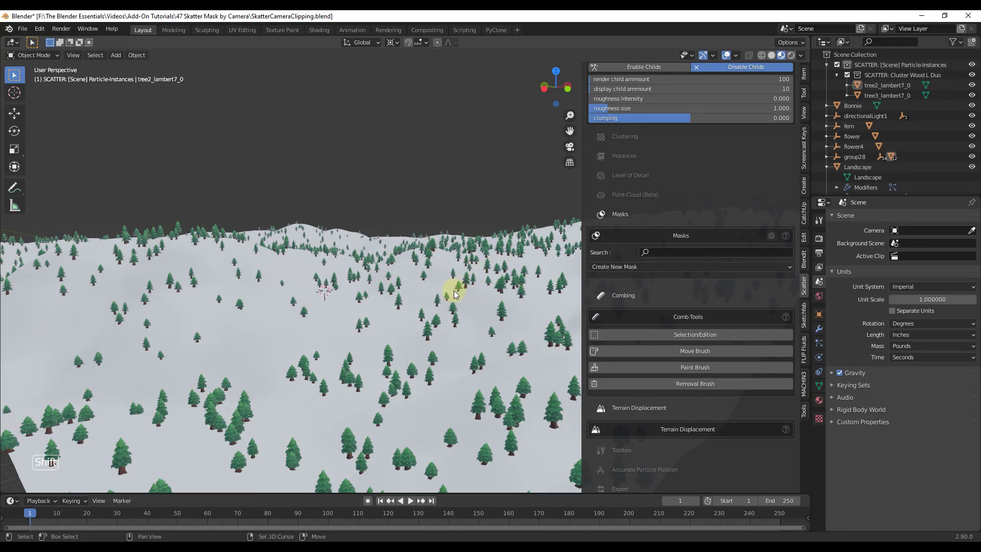
Step: Add a camera to the scene and look through it
key(shift+a)
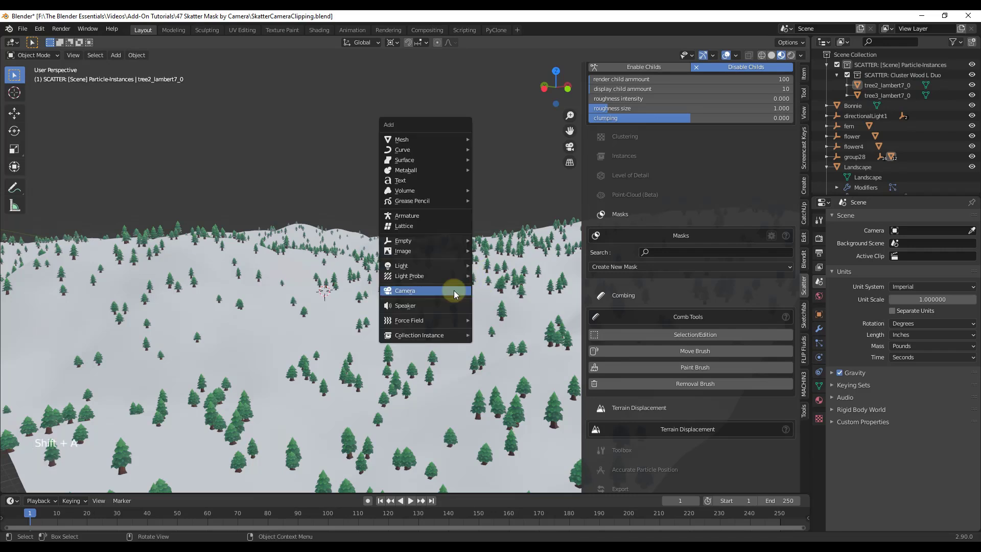
click(413, 293)
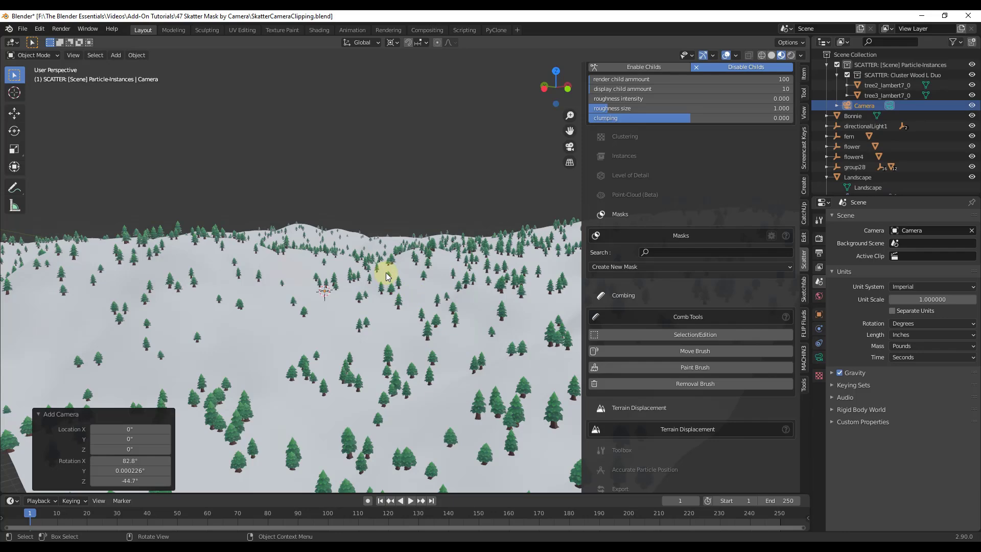
key(KP_0)
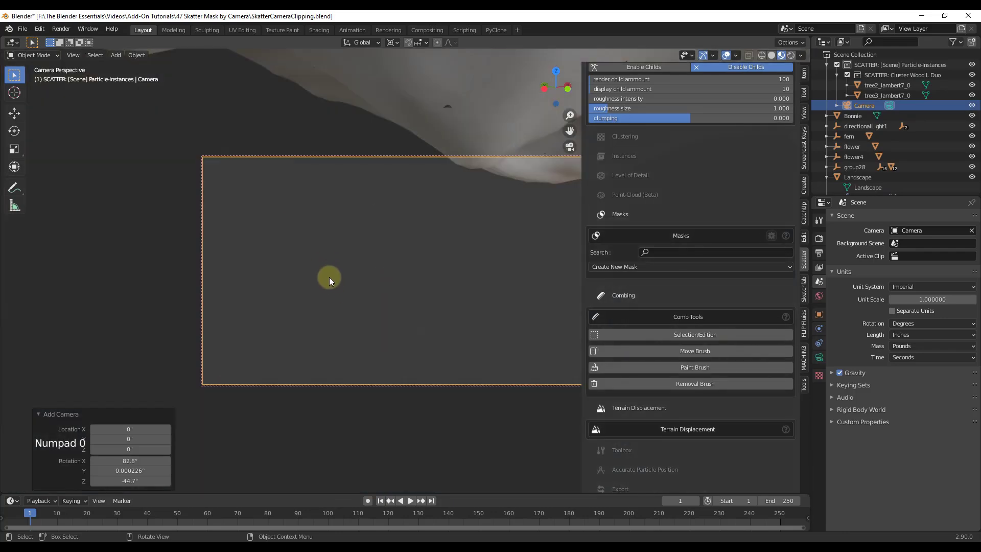
Step: Move the camera back and aim it so the tree-covered slopes fill its frame with the ridge near the upper edge
scroll(330, 278, down, 20)
scroll(464, 203, down, 7)
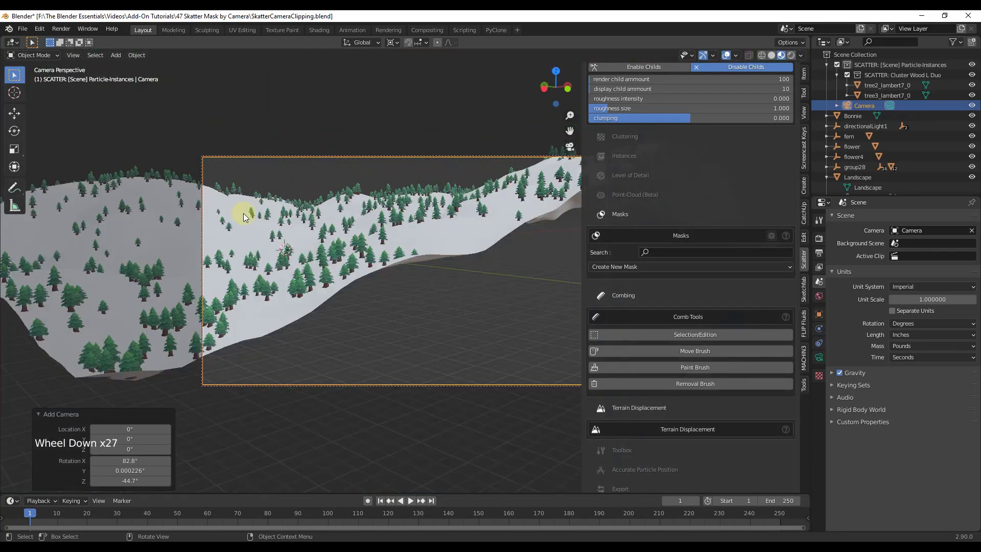
scroll(271, 199, up, 4)
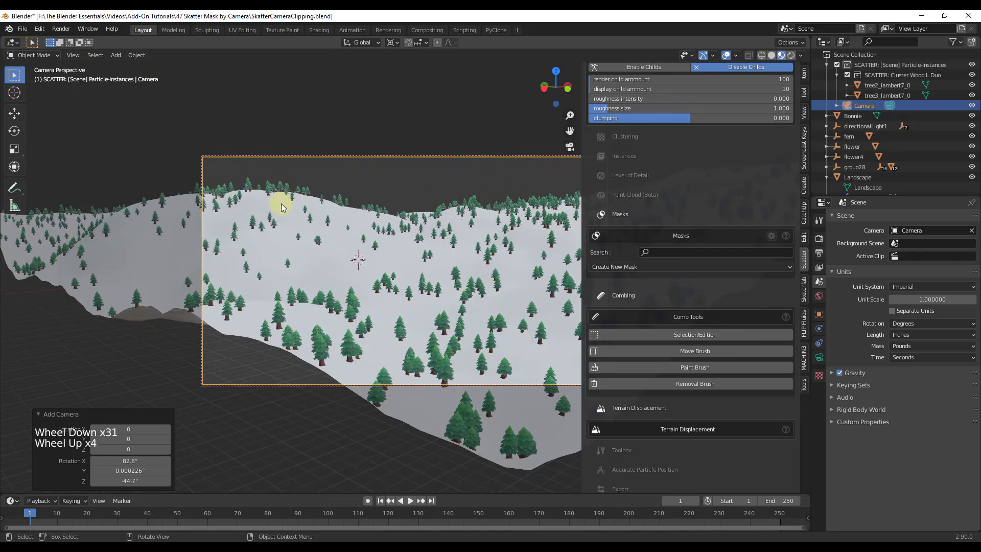
scroll(337, 219, down, 1)
scroll(460, 235, up, 1)
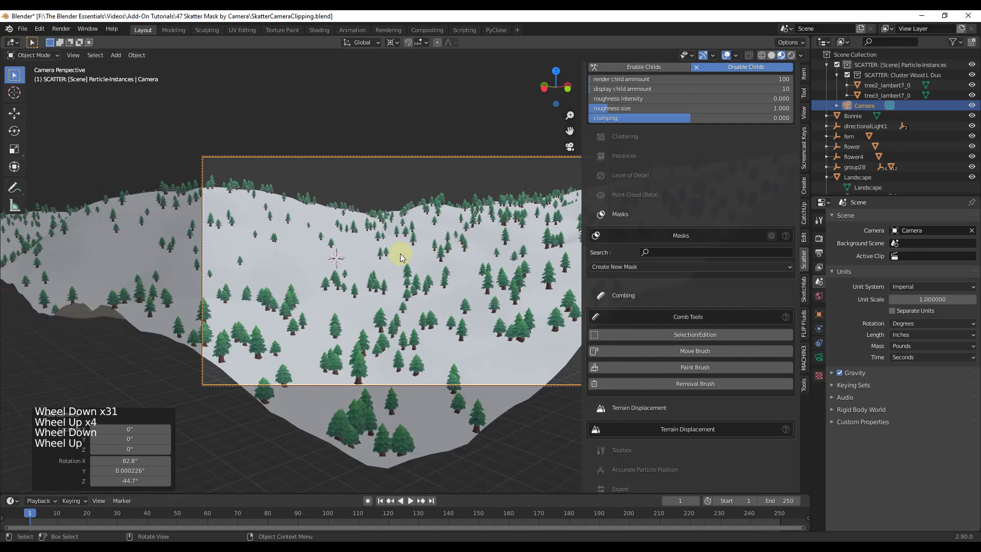
mouse_move(399, 253)
middle_down()
mouse_move(375, 244)
mouse_move(394, 250)
middle_up()
scroll(387, 243, up, 1)
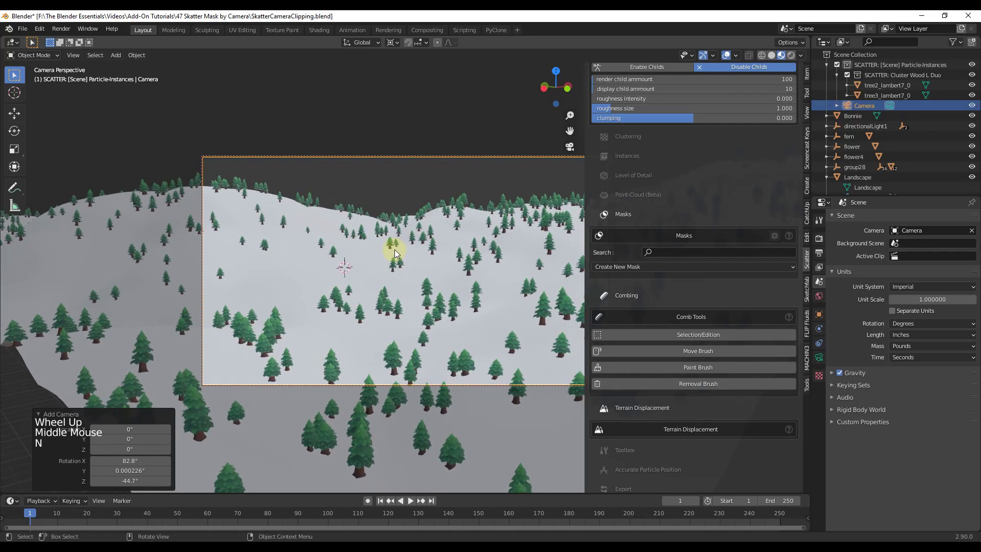
key(n)
middle_drag(513, 295, 515, 297)
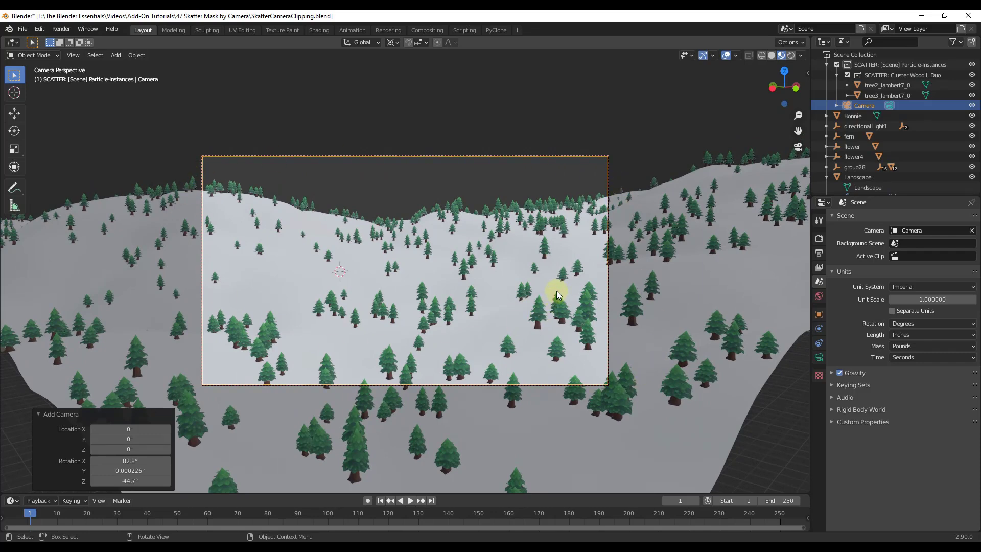
Step: Create a camera Clipping mask for the tree scatter, expand its parameters and keep its mode on Simple Clipping
key(n)
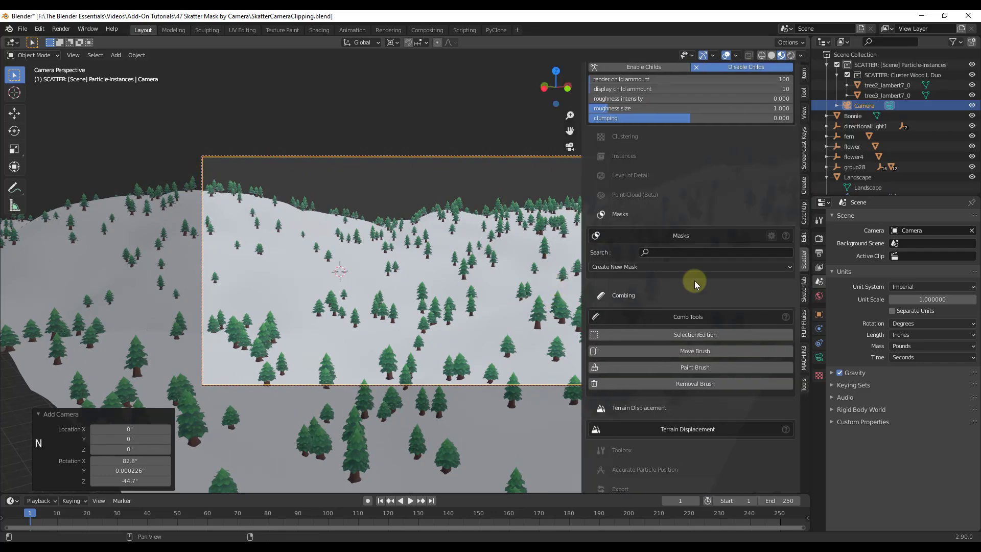
click(667, 266)
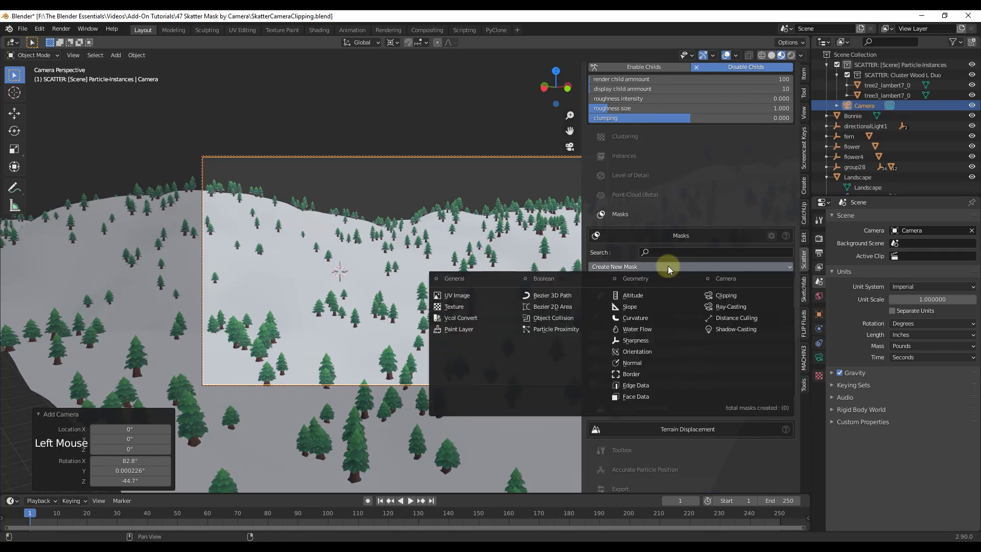
click(727, 296)
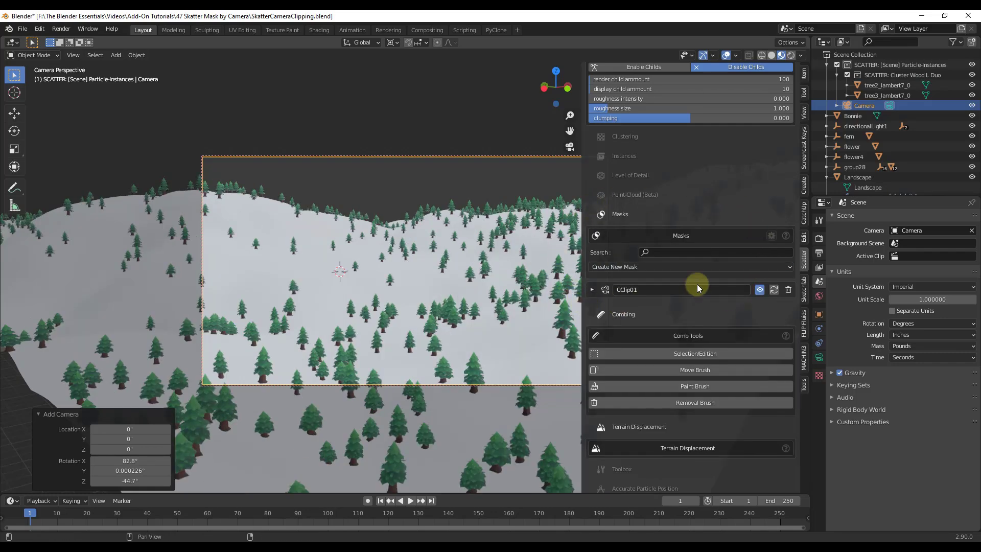
click(592, 290)
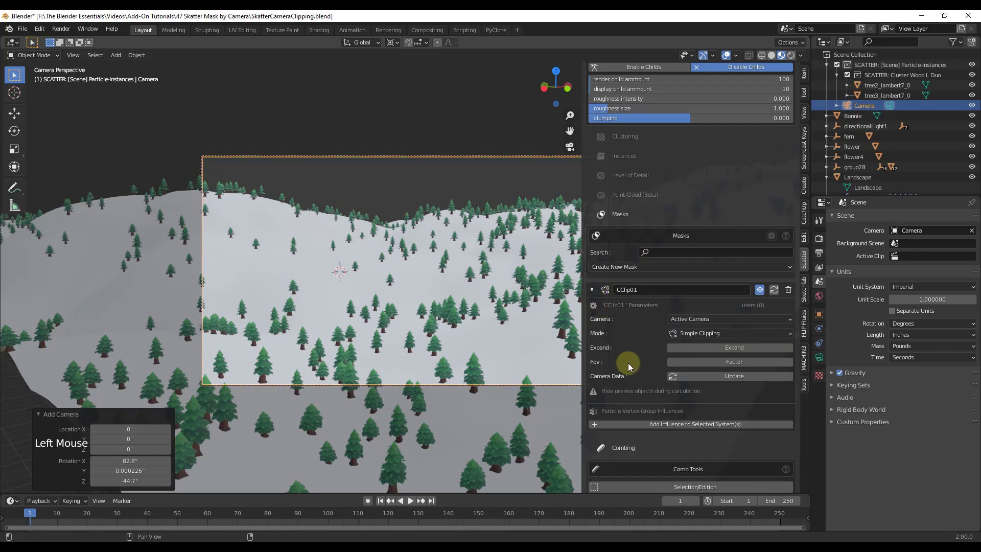
click(700, 333)
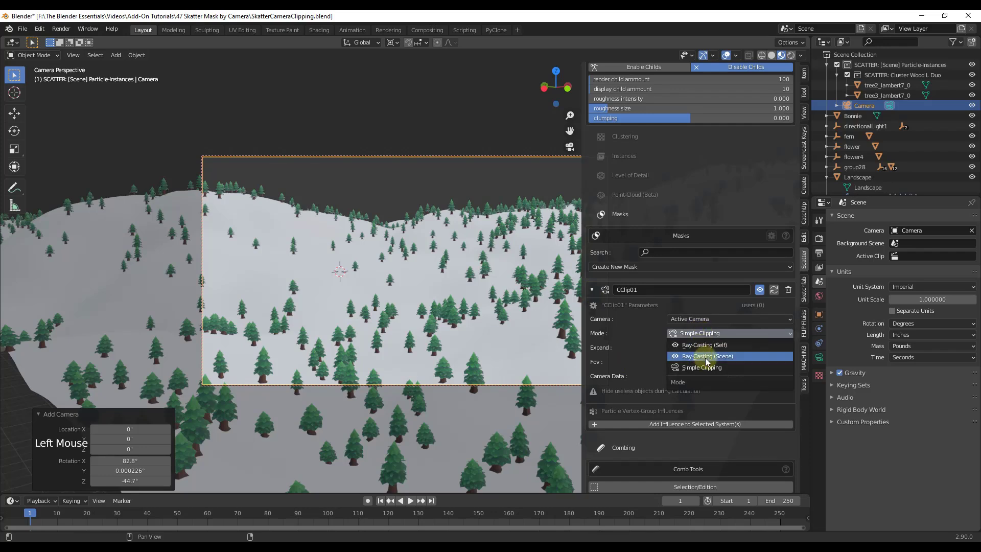
click(705, 334)
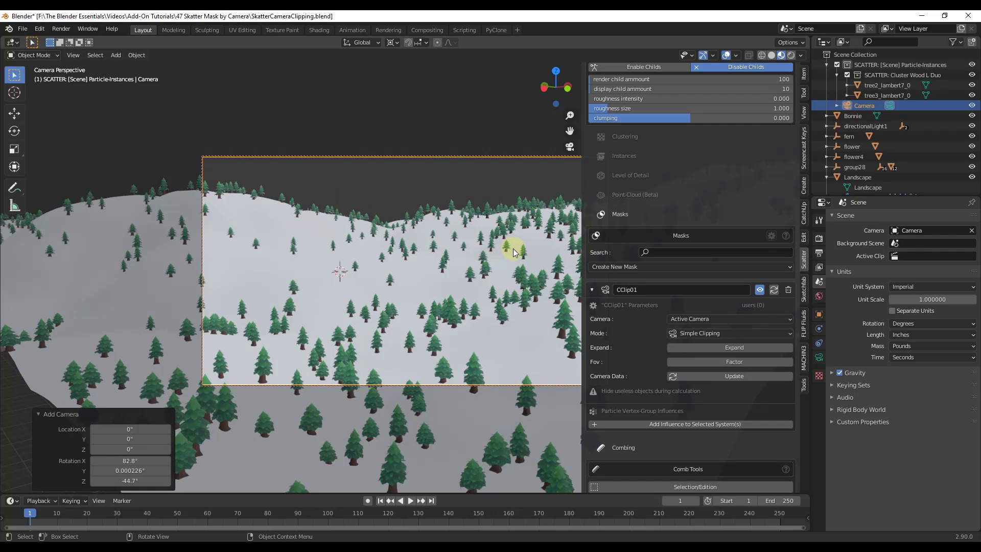
Step: Select the Cluster Wood L Duo system and add the clipping mask's influence to it
scroll(663, 287, up, 17)
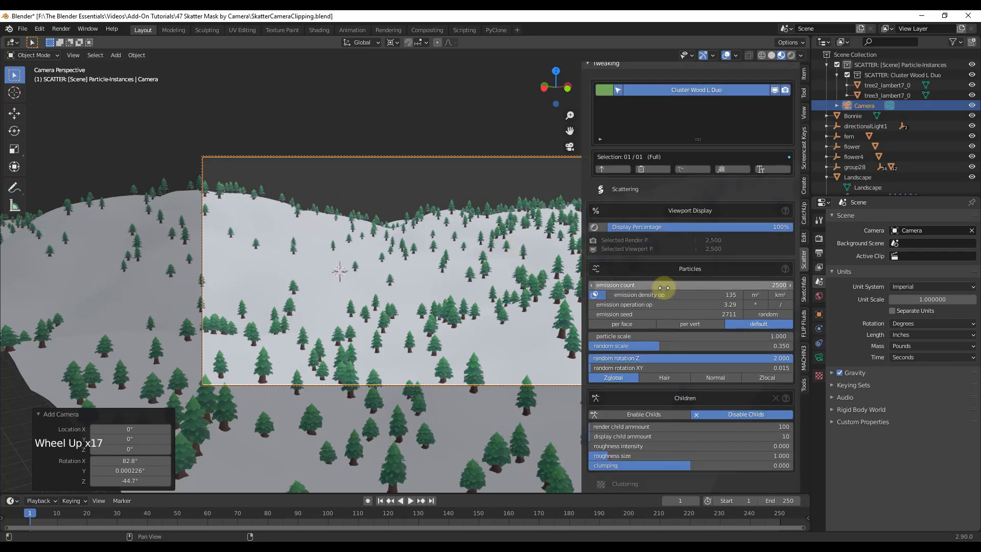
scroll(664, 288, up, 5)
click(672, 194)
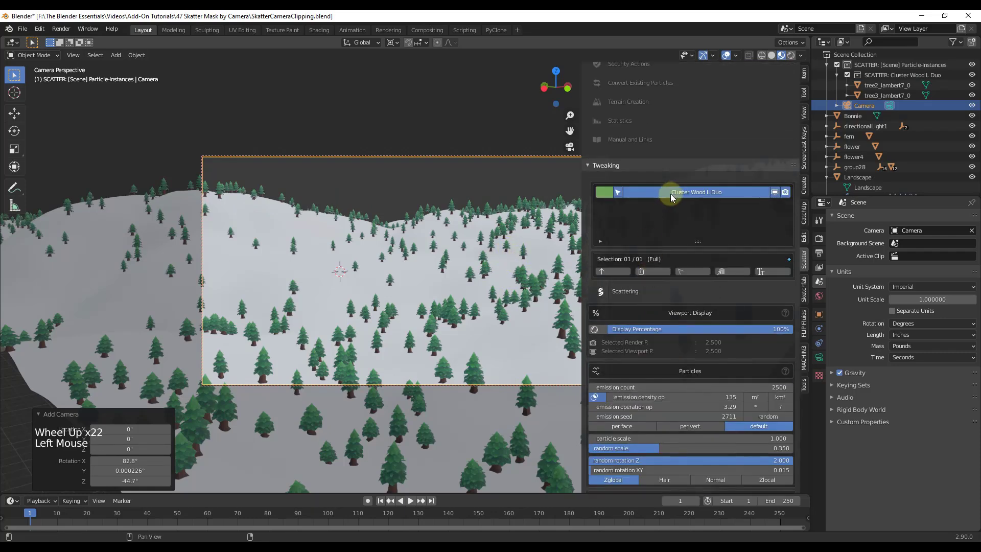
scroll(672, 204, up, 12)
scroll(679, 226, up, 7)
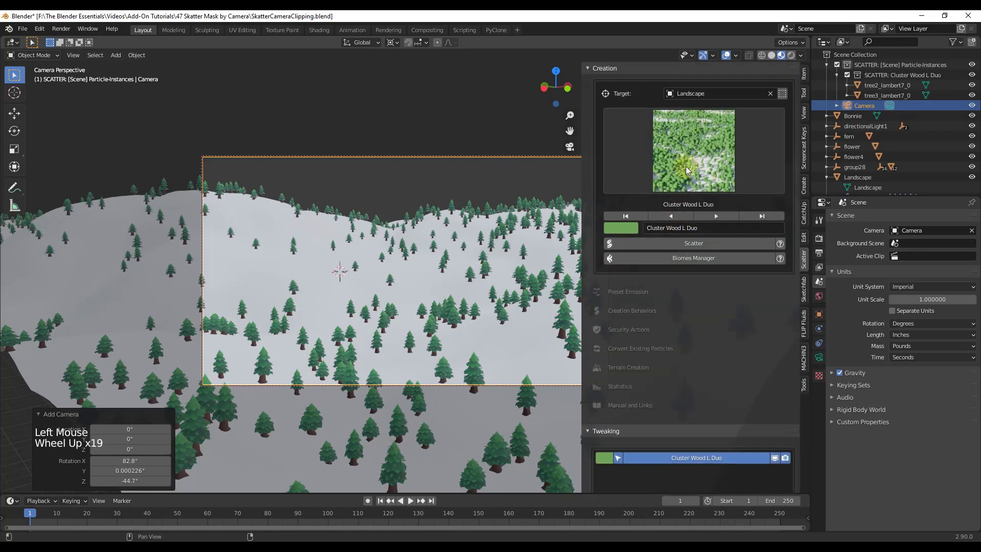
scroll(690, 306, down, 20)
scroll(683, 329, down, 14)
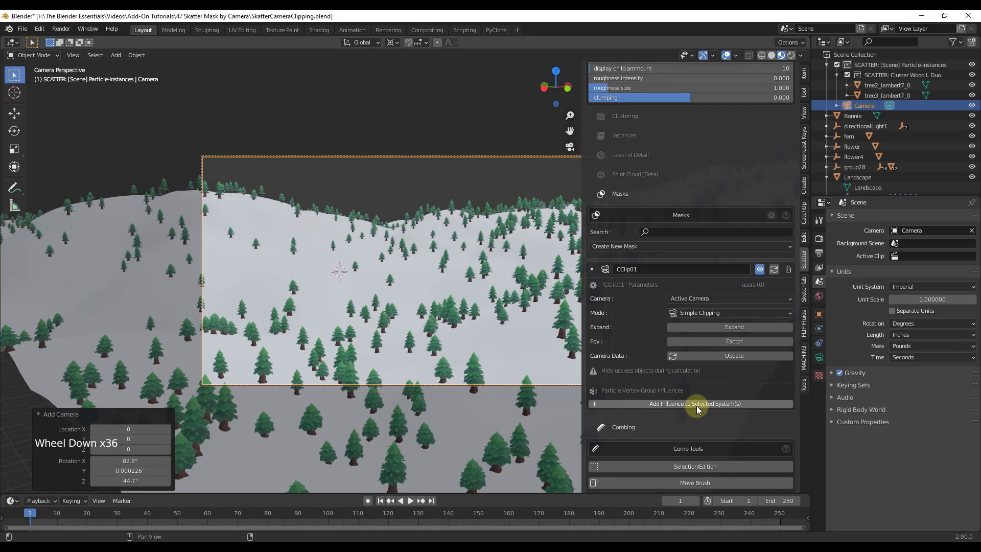
click(694, 403)
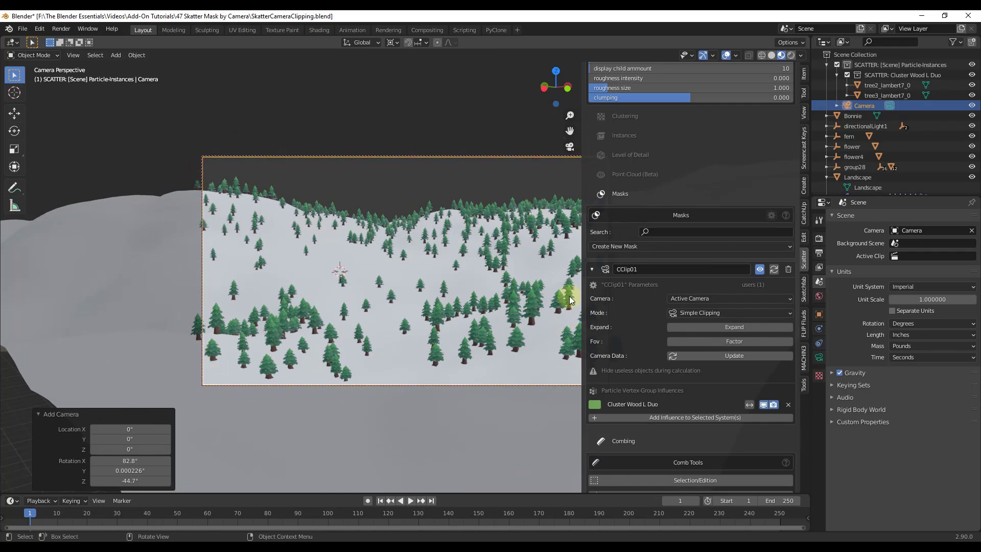
Step: Examine how the clipping mask limits the trees, both through the camera and from above the landscape
key(n)
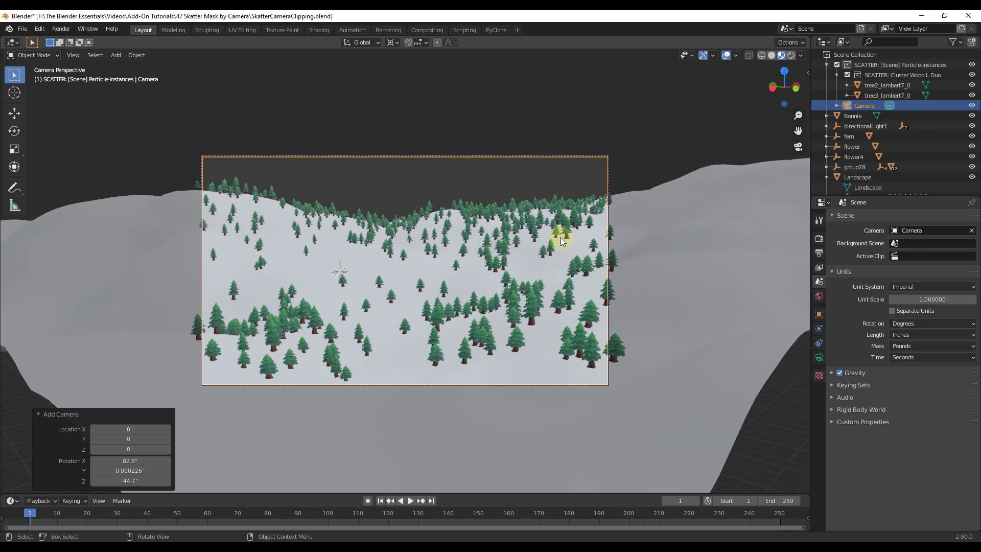
key(KP_0)
scroll(569, 277, down, 4)
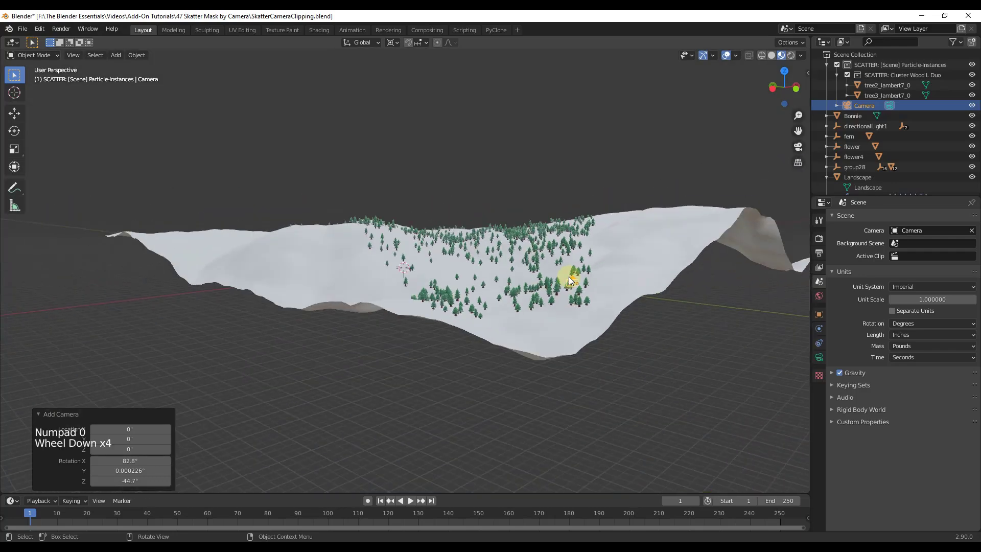
middle_drag(597, 236, 619, 377)
scroll(522, 294, down, 6)
scroll(522, 294, down, 8)
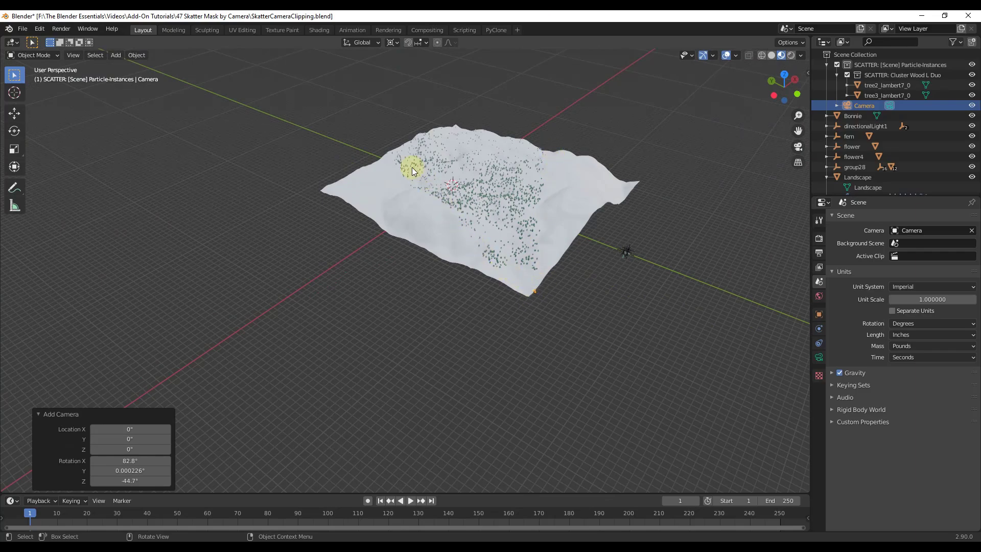
scroll(492, 201, up, 5)
middle_drag(507, 218, 510, 158)
scroll(511, 163, down, 3)
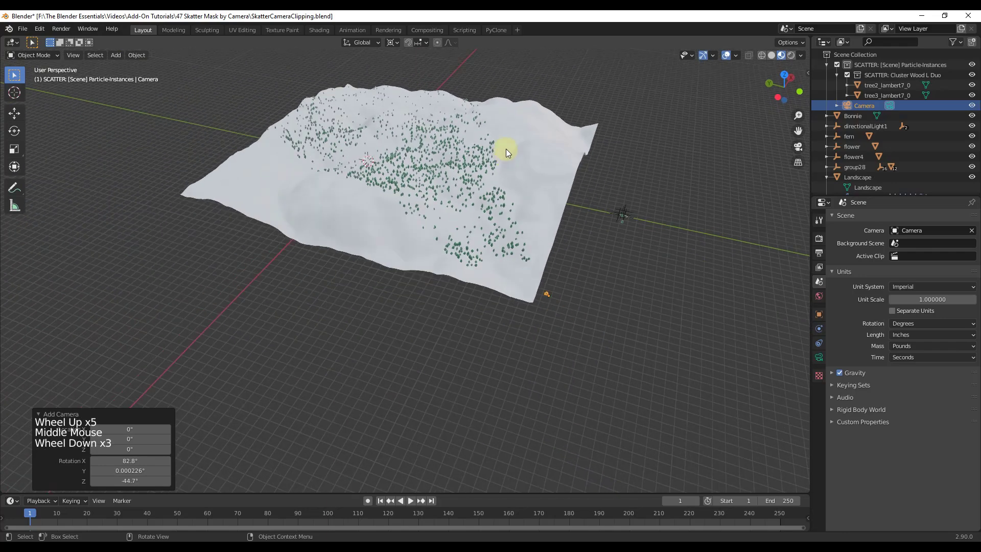
key(KP_0)
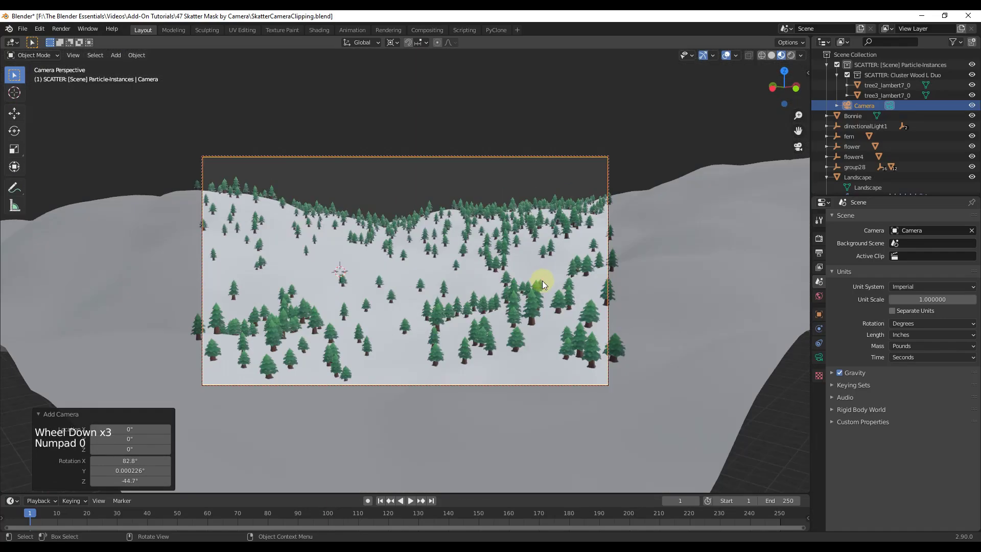
key(n)
key(n)
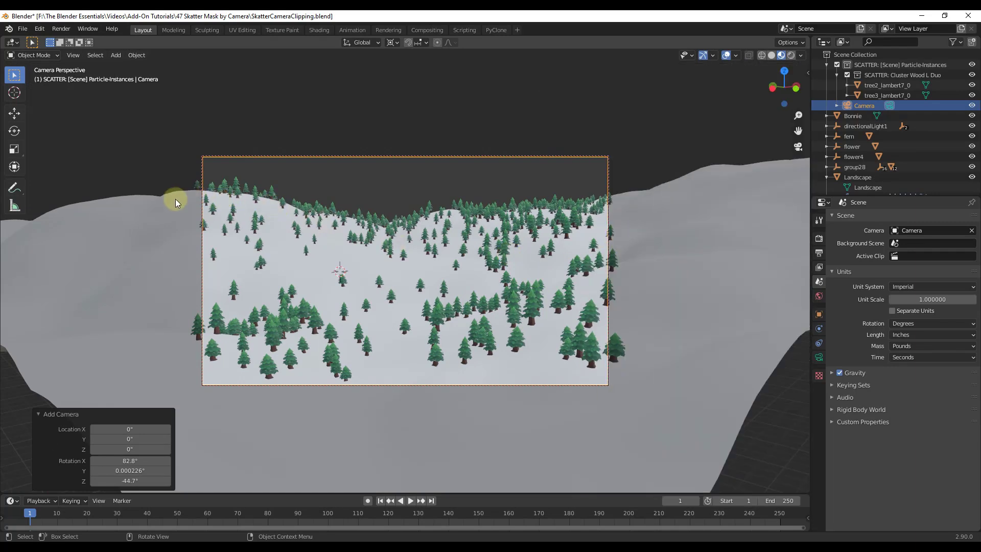
Step: Enable the clipping mask's Fov factor, set it to 1.82 and update the camera data
key(n)
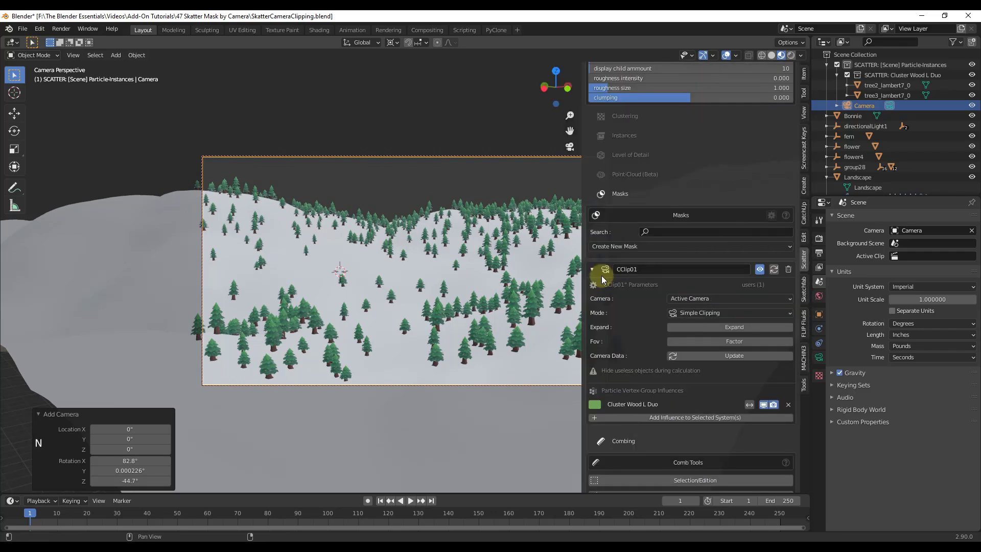
click(737, 341)
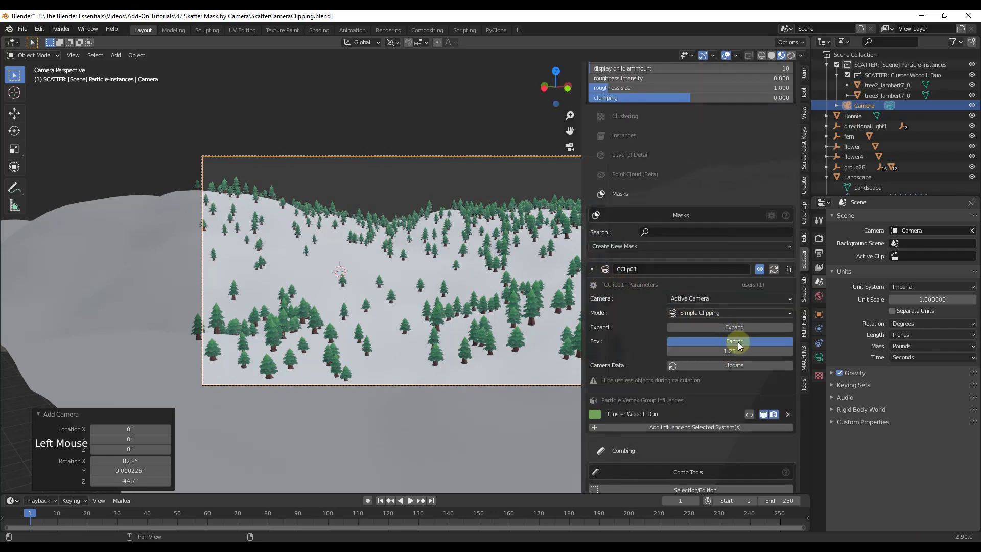
click(737, 351)
drag(737, 351, 711, 354)
click(722, 366)
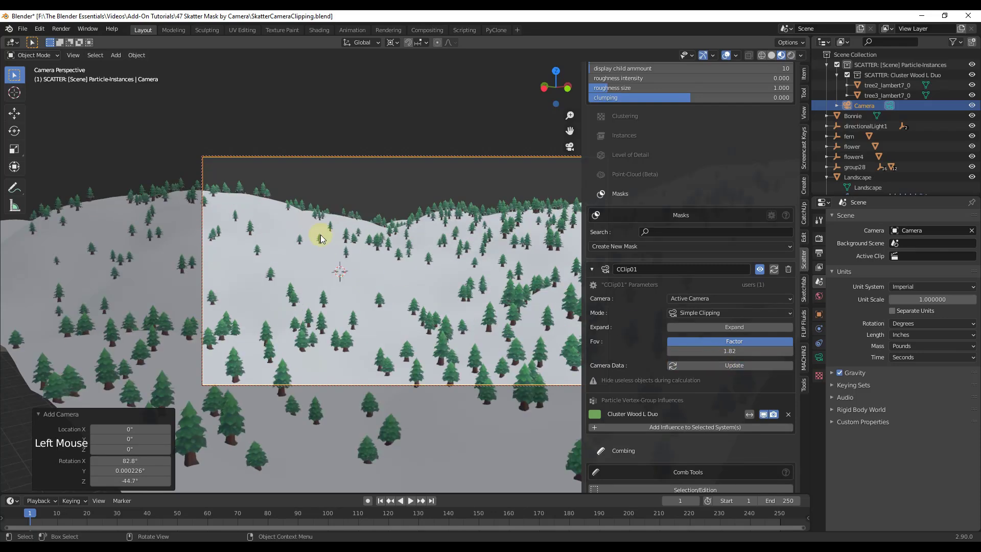
Step: Compare the widened tree coverage from above the landscape with the camera view
key(KP_0)
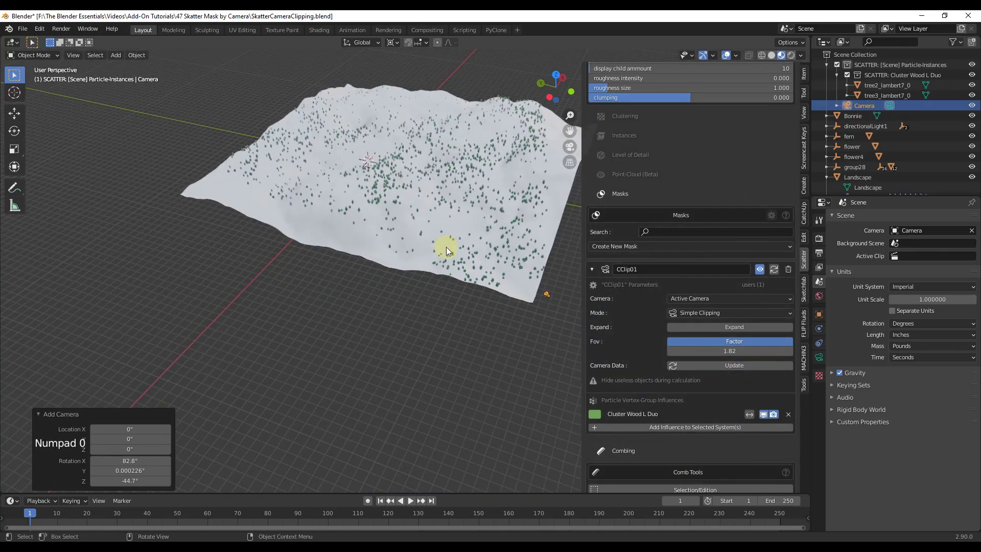
middle_drag(466, 240, 496, 217)
scroll(511, 220, down, 2)
scroll(523, 206, up, 4)
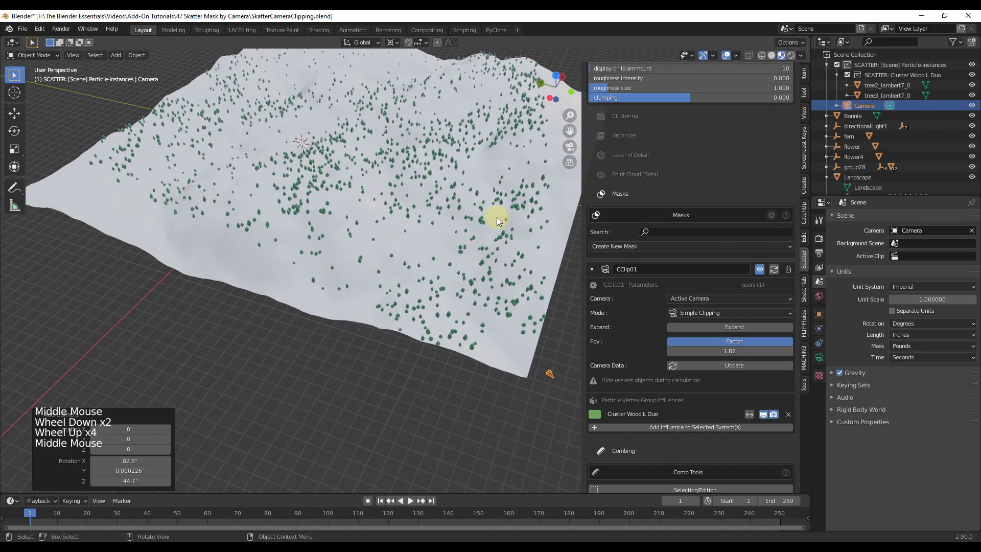
key(KP_0)
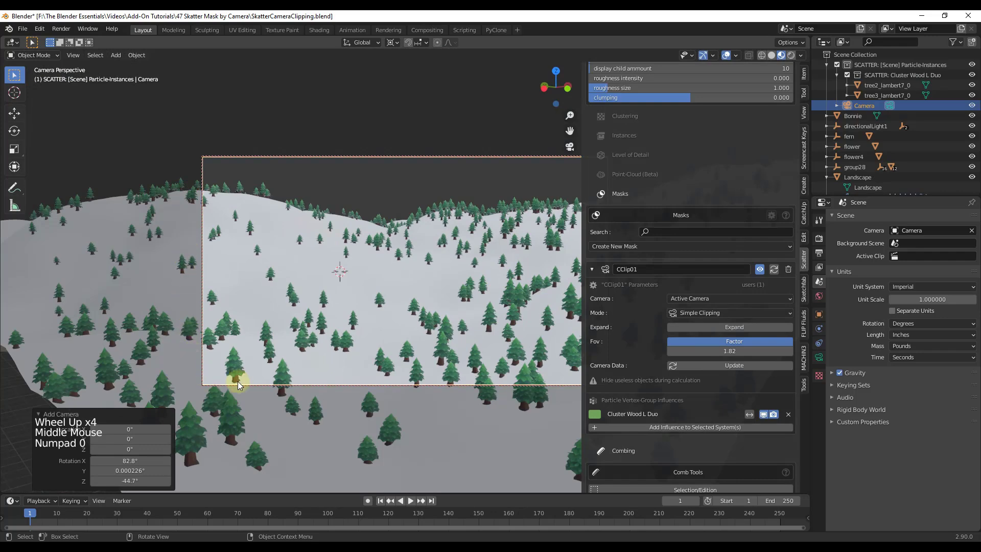
key(KP_0)
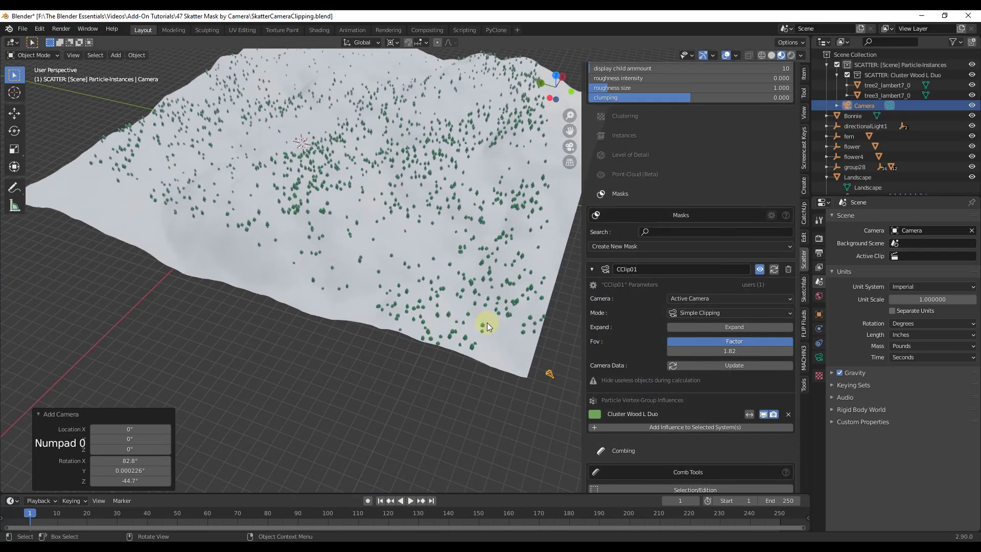
Step: Set the Fov factor to 1.35, update the mask's camera data and look through the camera
click(725, 351)
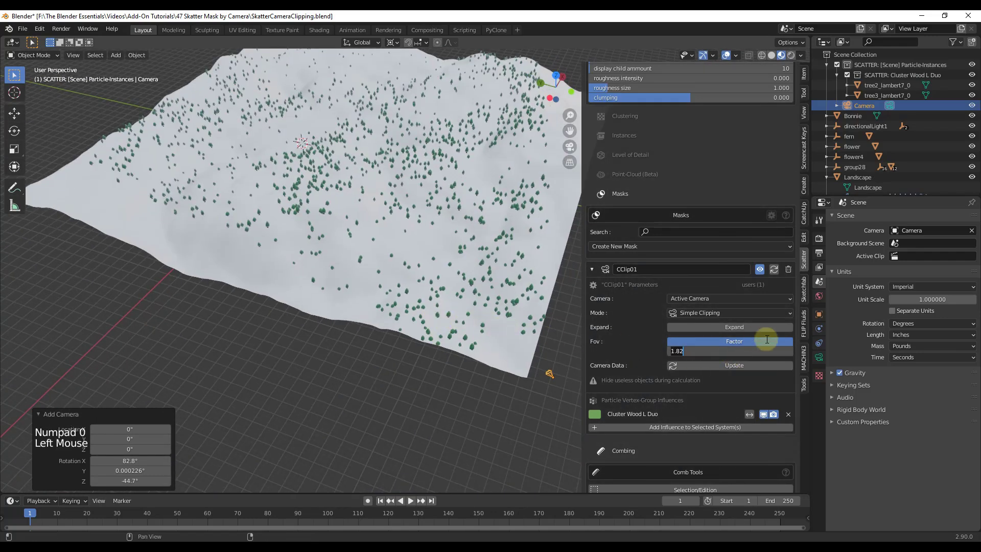
key(ctrl+a)
text(1.35)
key(Return)
click(734, 366)
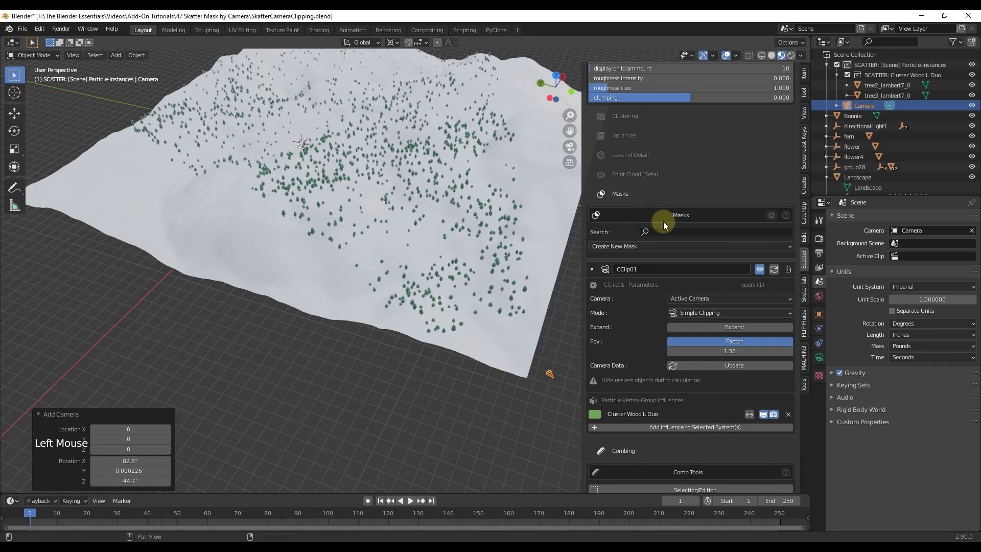
key(KP_0)
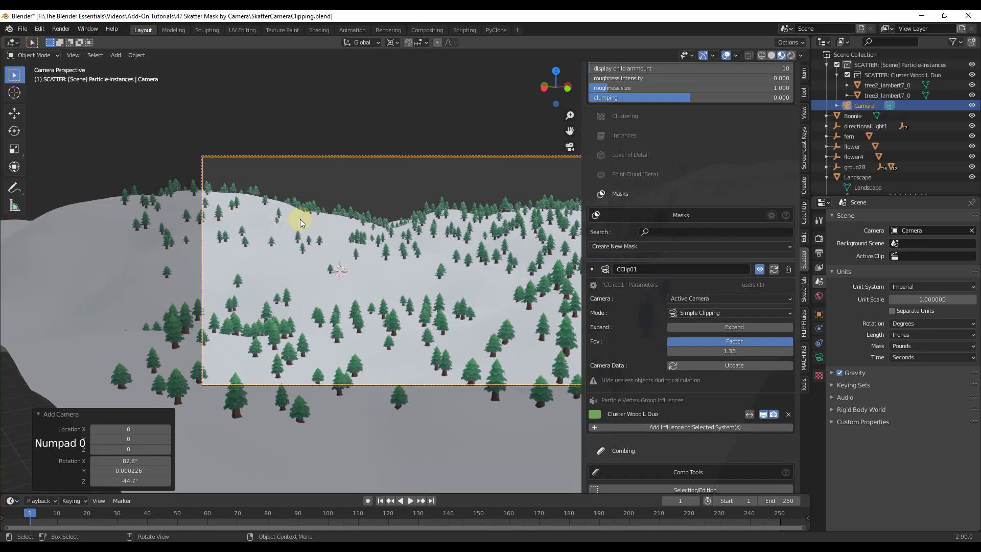
Step: Compare the tree coverage seen through the camera with the coverage across the landscape from above
key(n)
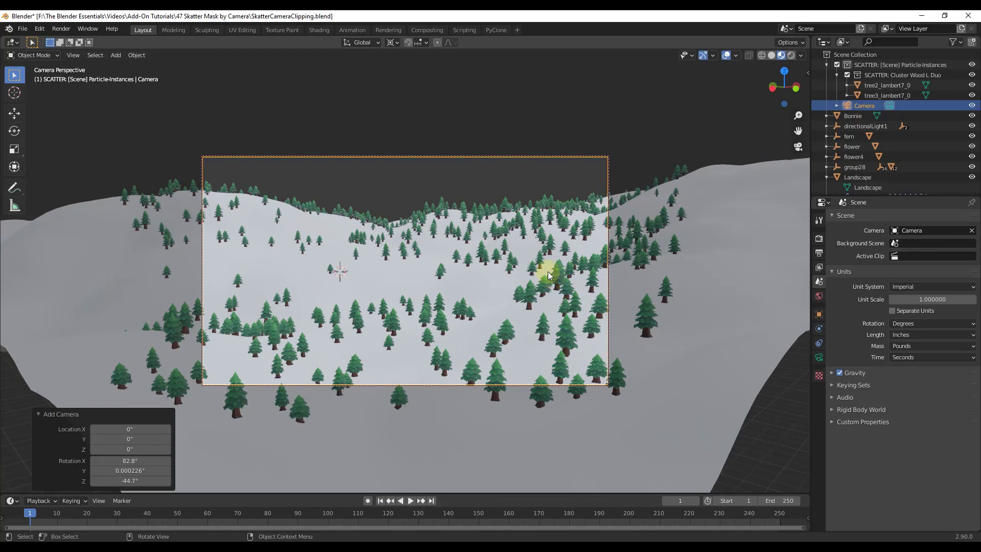
key(KP_0)
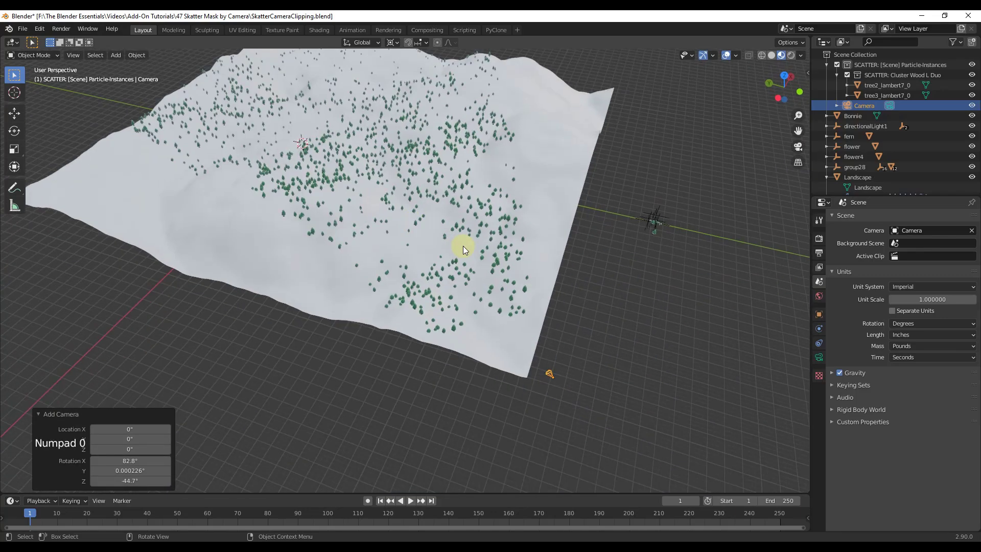
scroll(519, 327, down, 2)
scroll(347, 145, up, 5)
scroll(347, 146, up, 7)
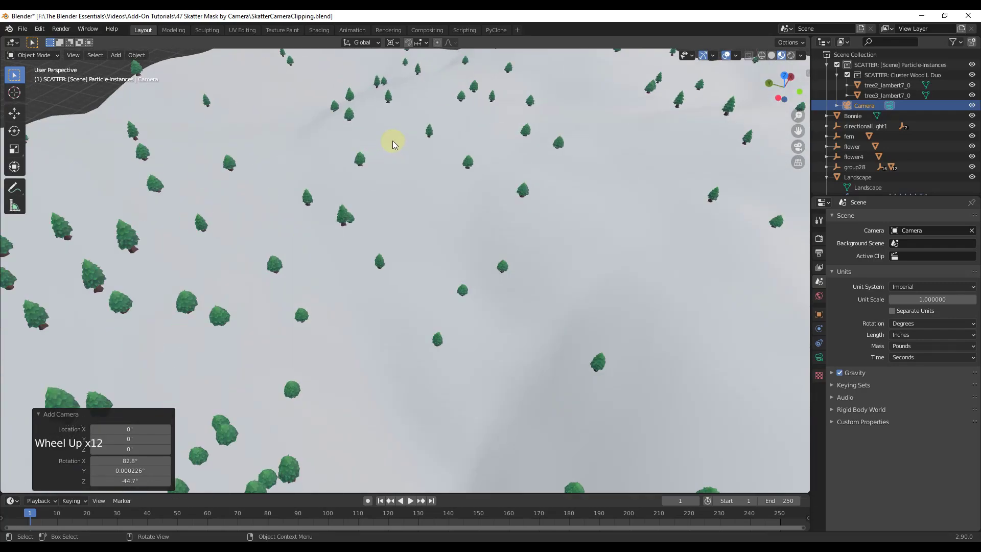
scroll(393, 142, down, 11)
key(KP_0)
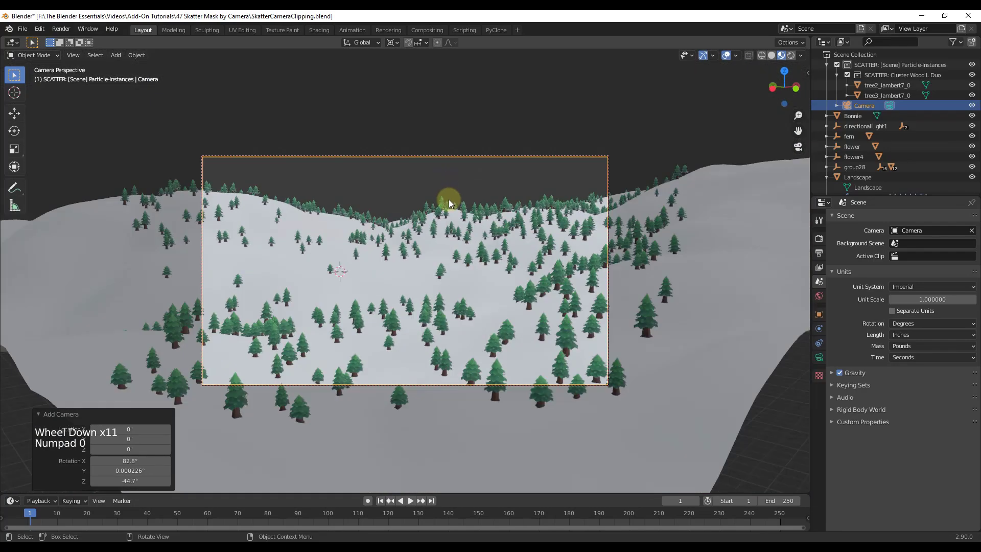
key(KP_0)
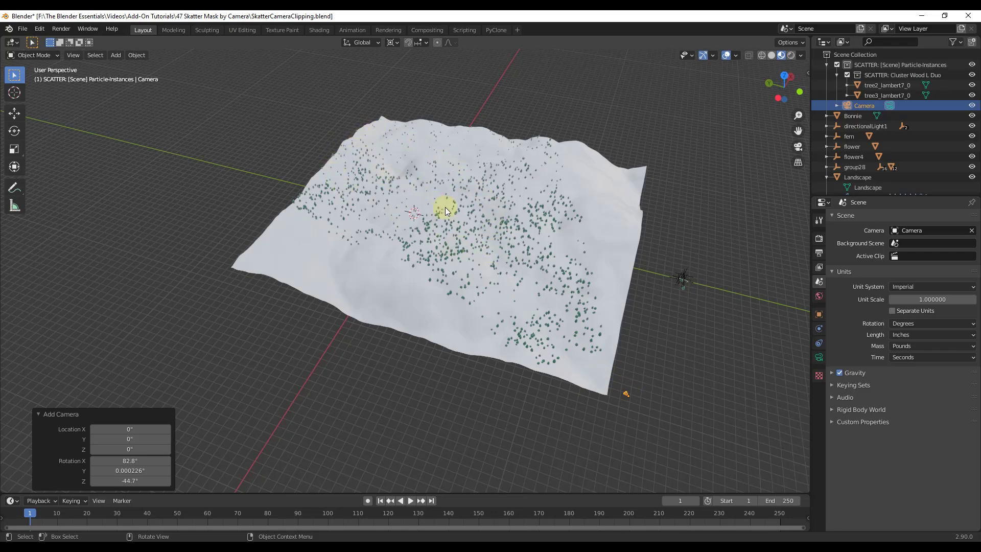
Step: Collapse the CClip01 mask, create a camera Distance Culling mask and expand its parameters
key(n)
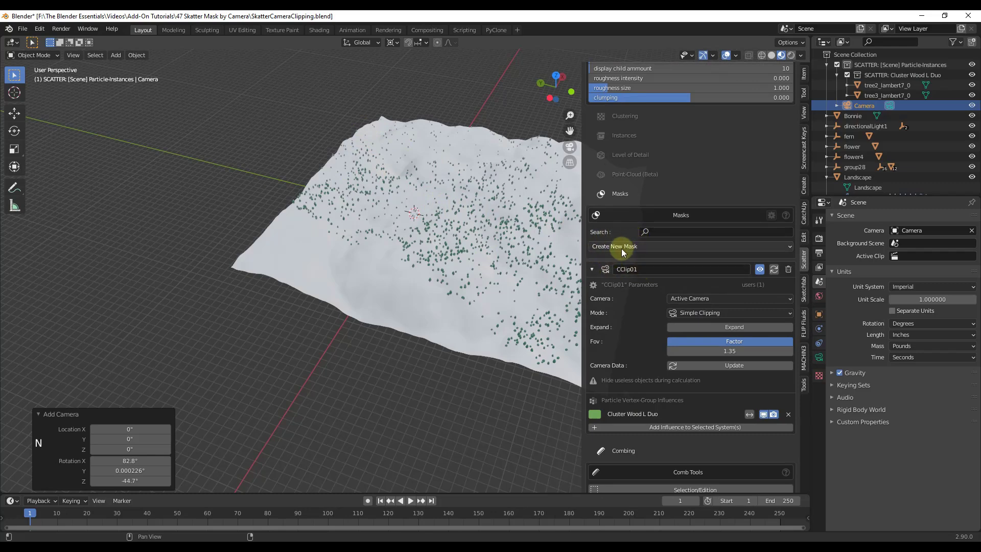
click(592, 270)
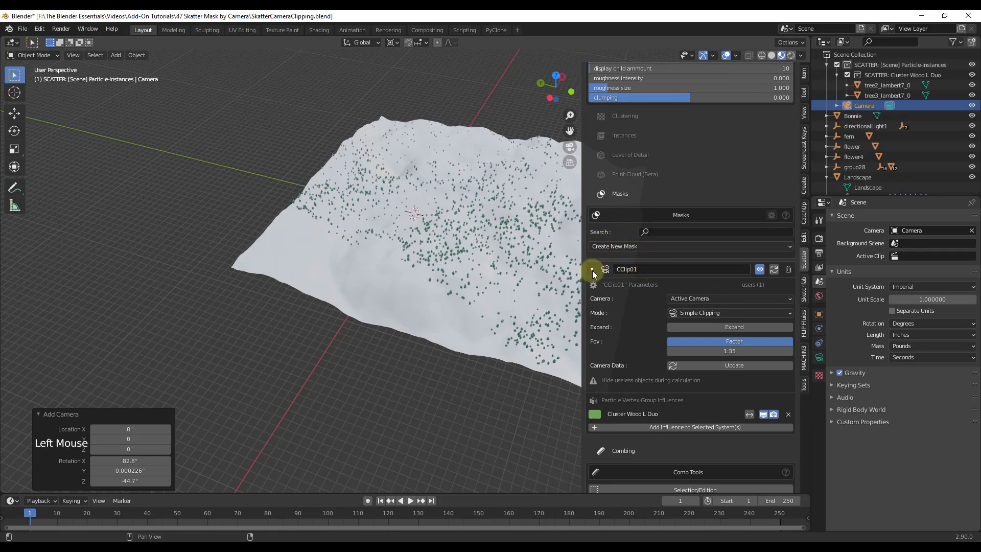
click(618, 246)
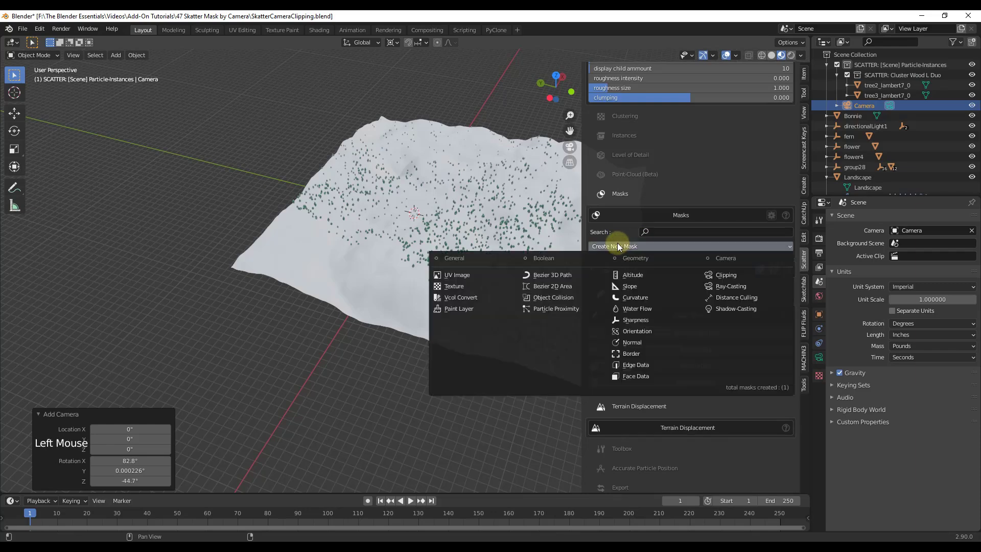
click(741, 298)
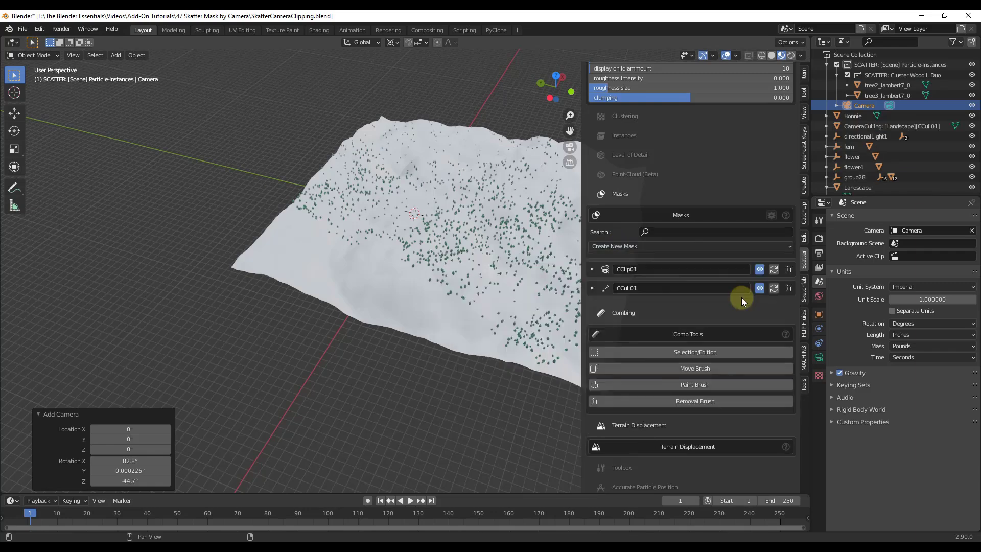
click(592, 289)
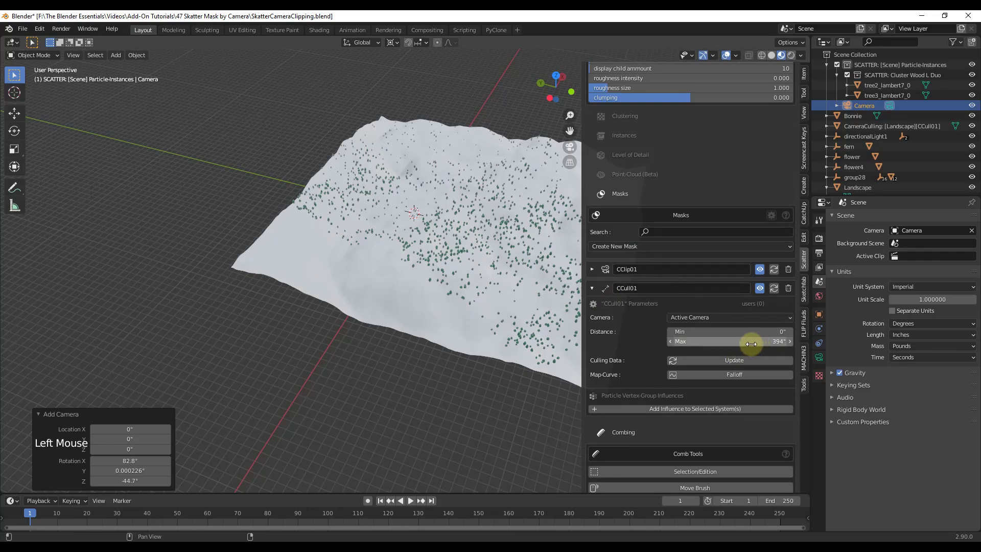
Step: Select the landscape and add the distance culling mask's influence to its Cluster Wood L Duo system
scroll(306, 275, down, 2)
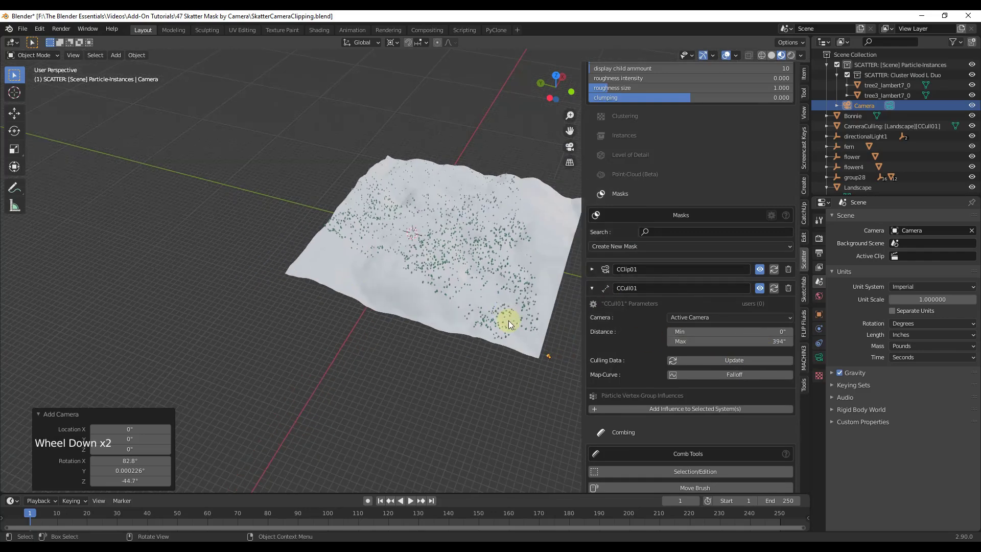
scroll(562, 360, up, 2)
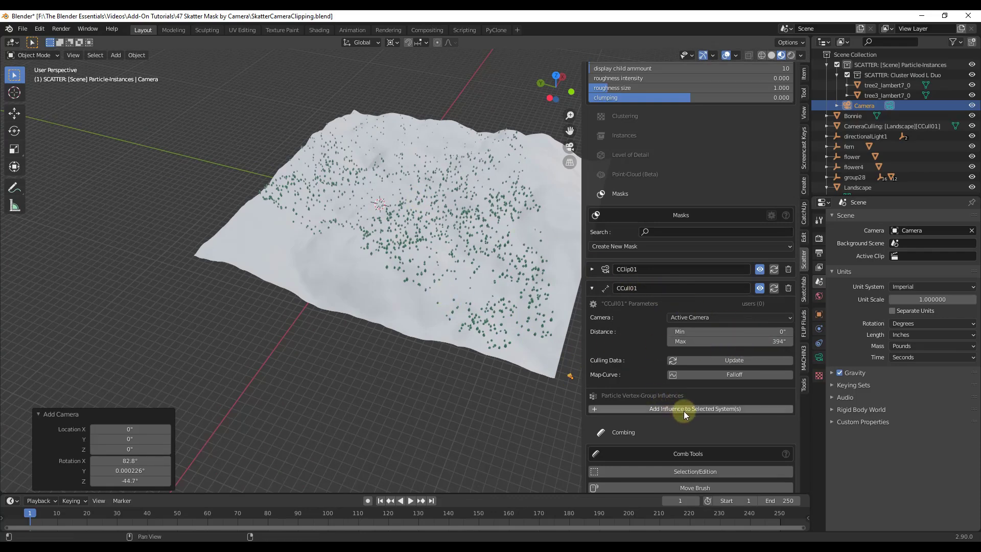
click(504, 261)
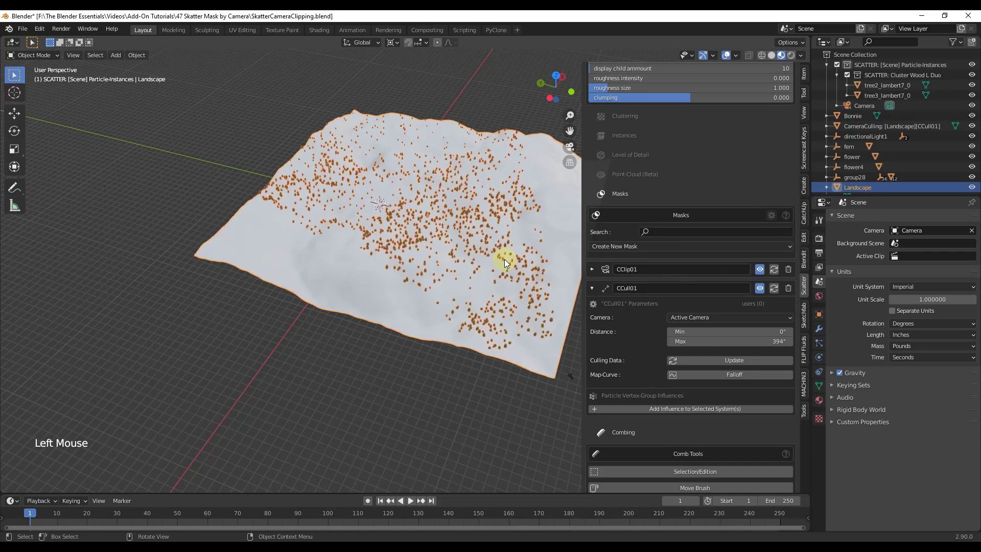
click(531, 287)
click(656, 408)
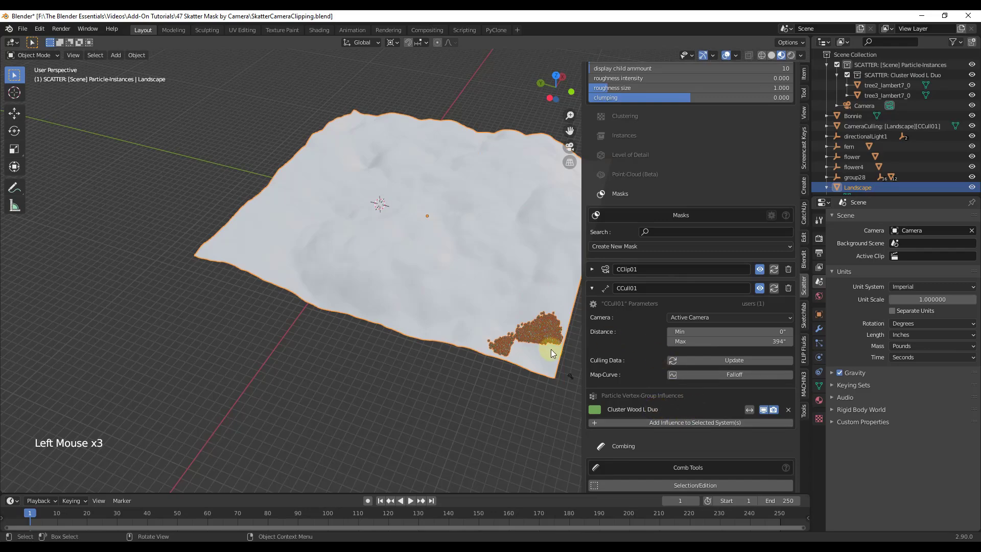
Step: Inspect the culled tree patch near the camera and switch the scene's length unit to feet
scroll(550, 350, up, 8)
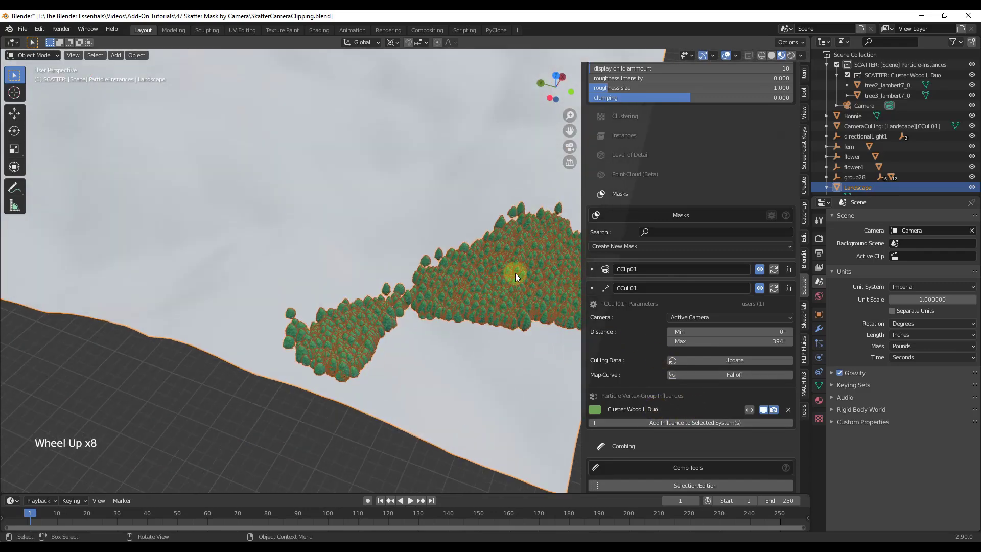
scroll(515, 276, down, 8)
scroll(520, 276, up, 5)
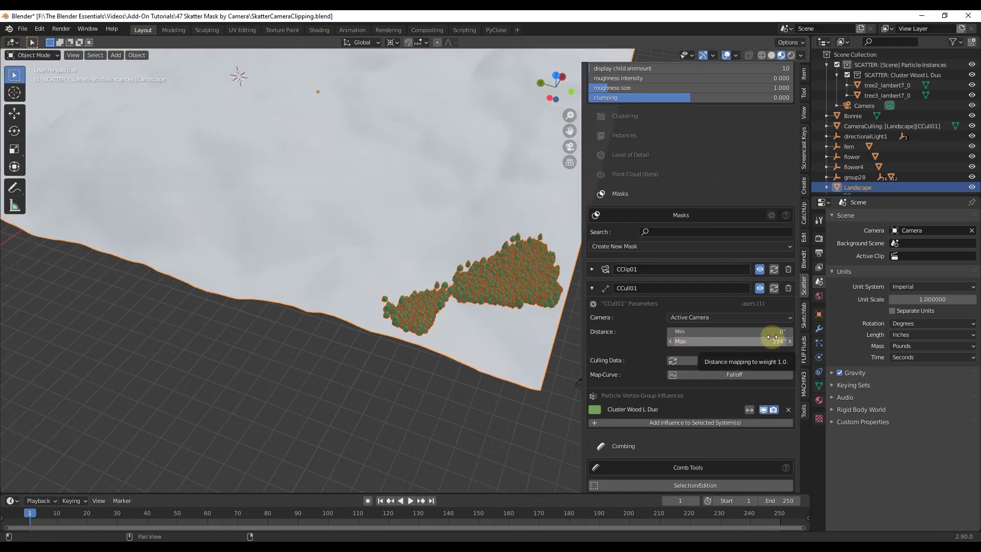
click(897, 334)
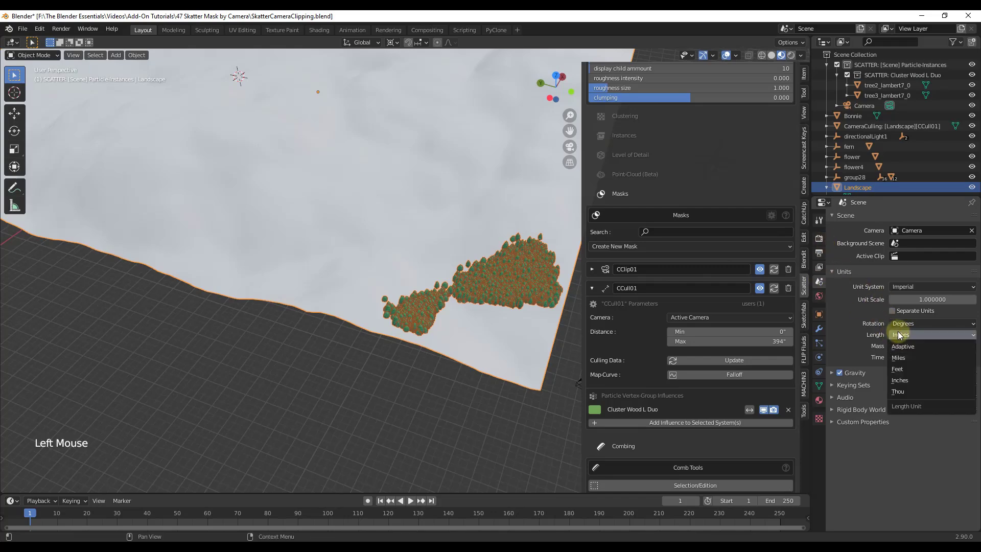
click(899, 368)
Step: Set the culling mask's maximum distance to 200 feet and inspect how the trees spread from the camera
scroll(477, 296, down, 4)
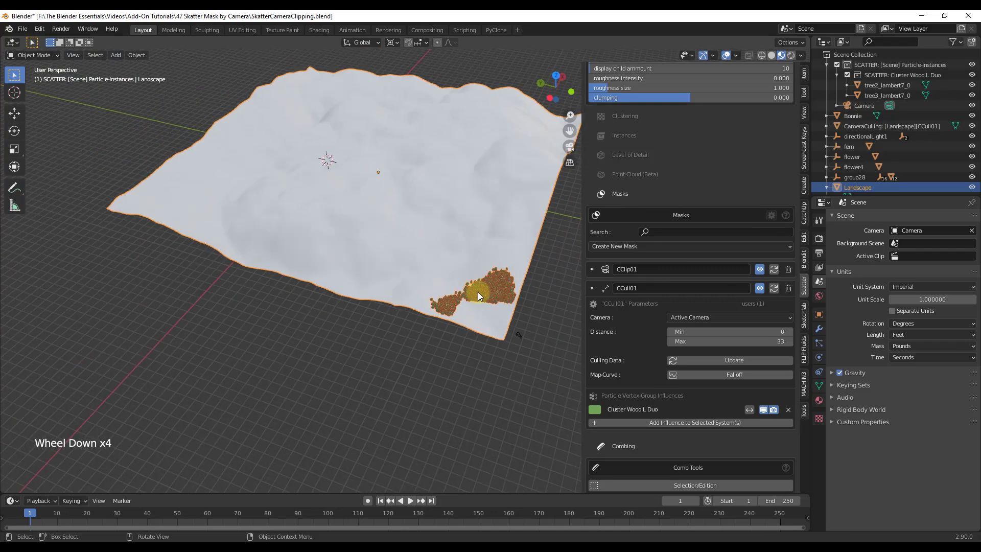
click(714, 339)
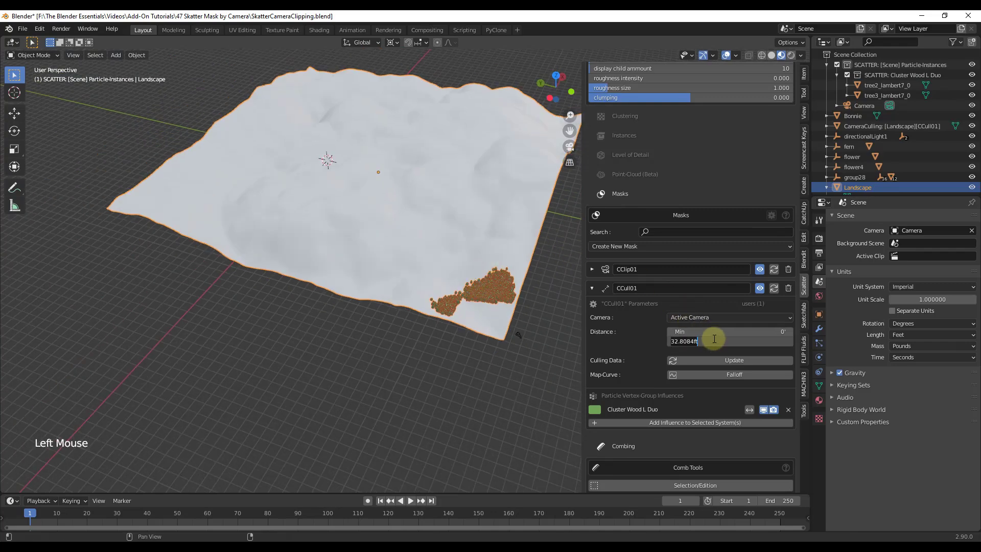
text(200)
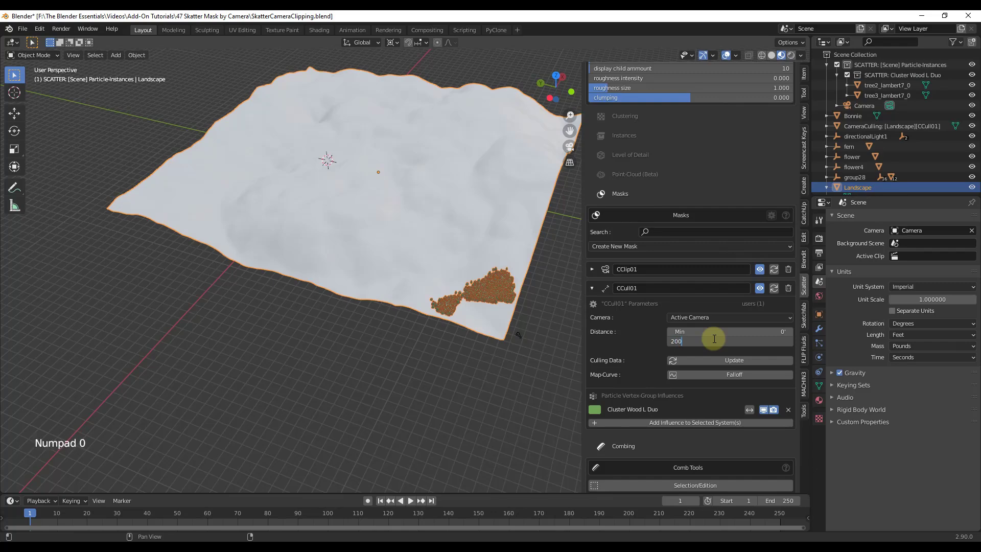
key(Return)
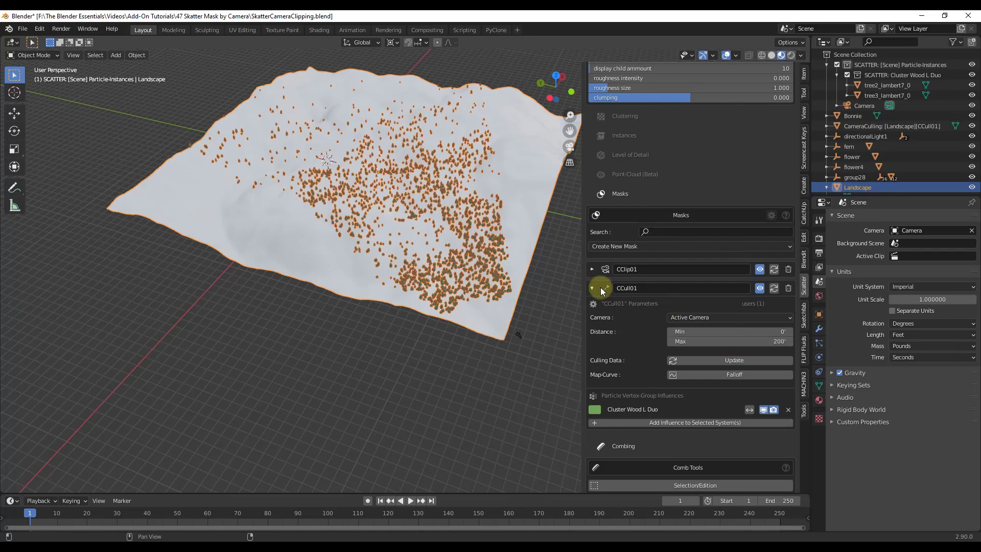
middle_click(377, 164)
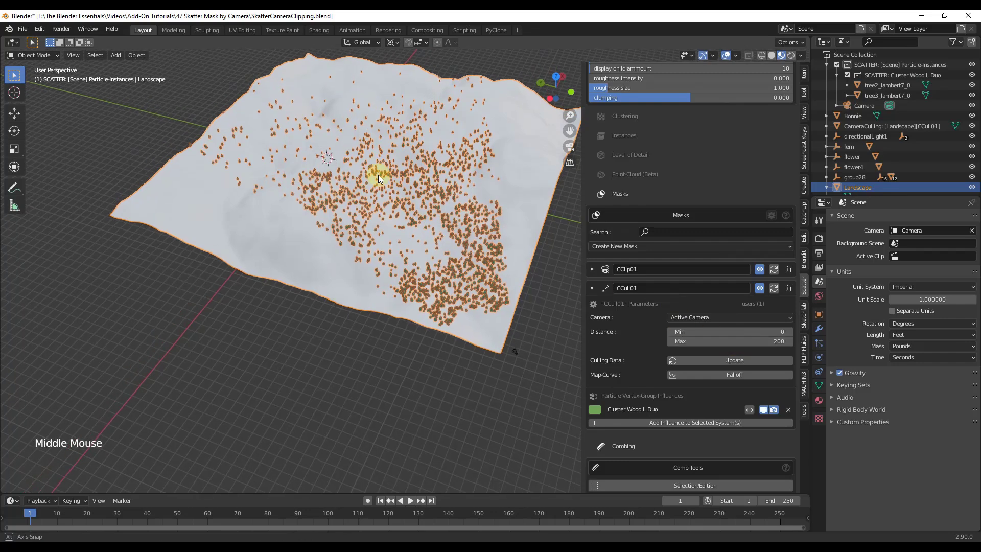
scroll(383, 157, down, 3)
scroll(348, 97, up, 4)
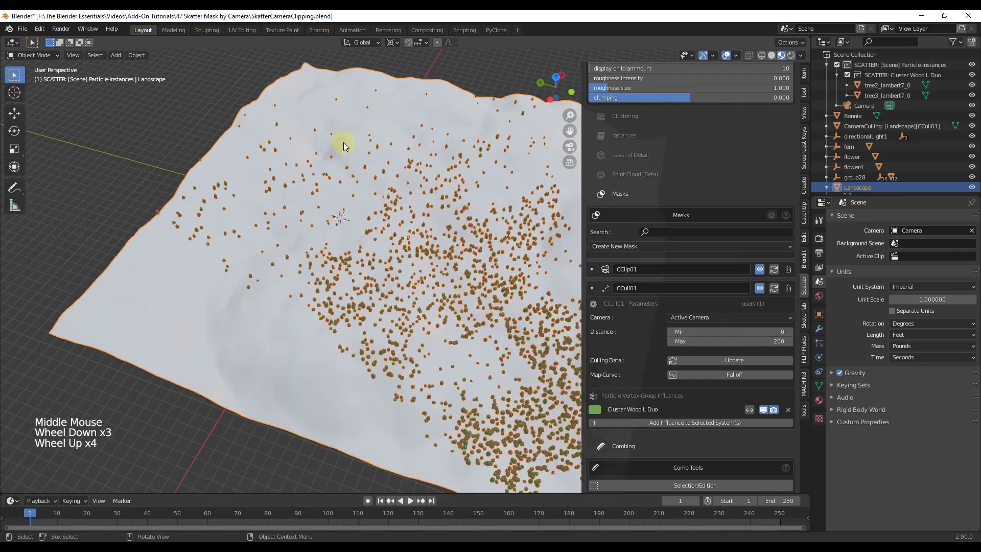
scroll(450, 196, down, 3)
scroll(516, 258, up, 2)
Step: Reduce the culling mask's maximum distance to 150 feet
click(752, 340)
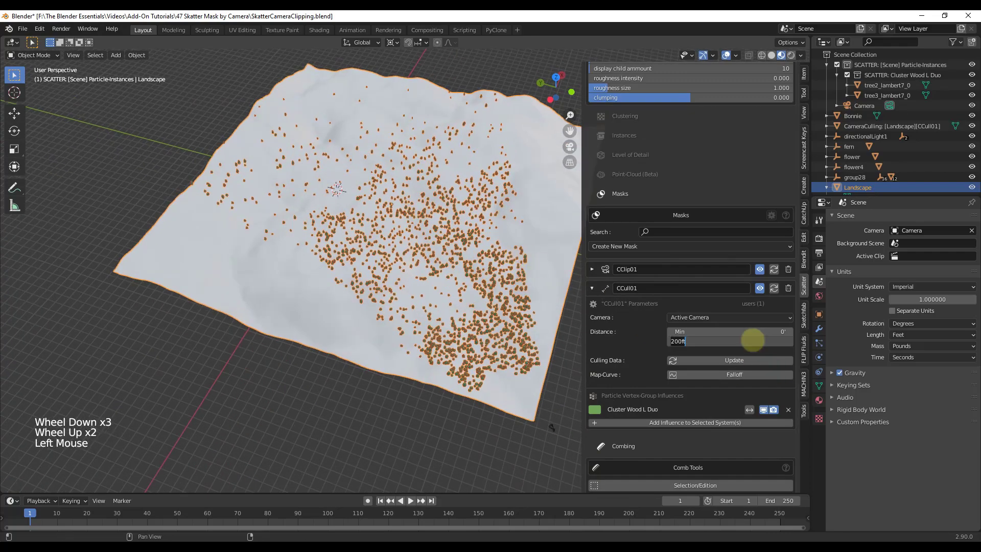
text(150)
key(Return)
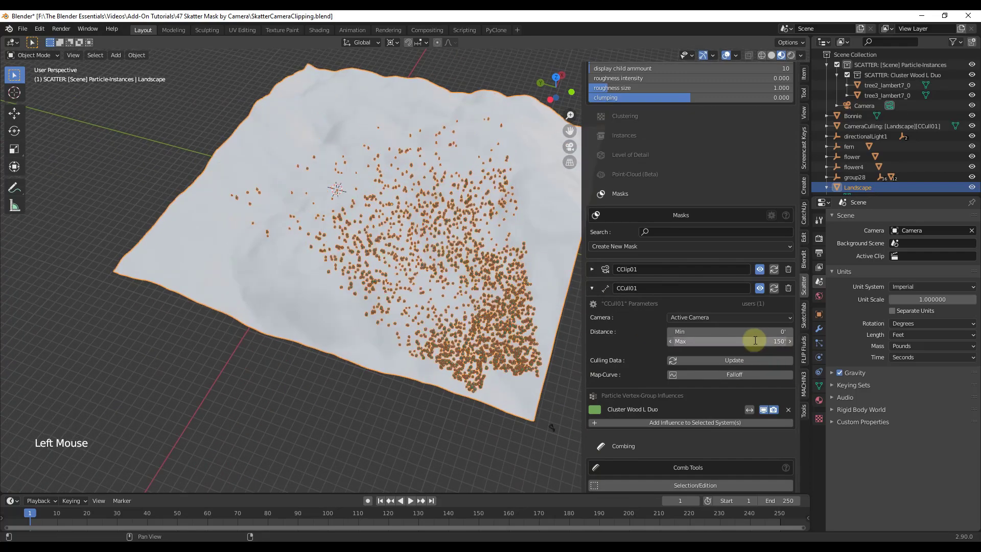
Step: Set the culling mask's maximum distance to 100 feet and inspect the tree density near the camera
double_click(755, 340)
text(100)
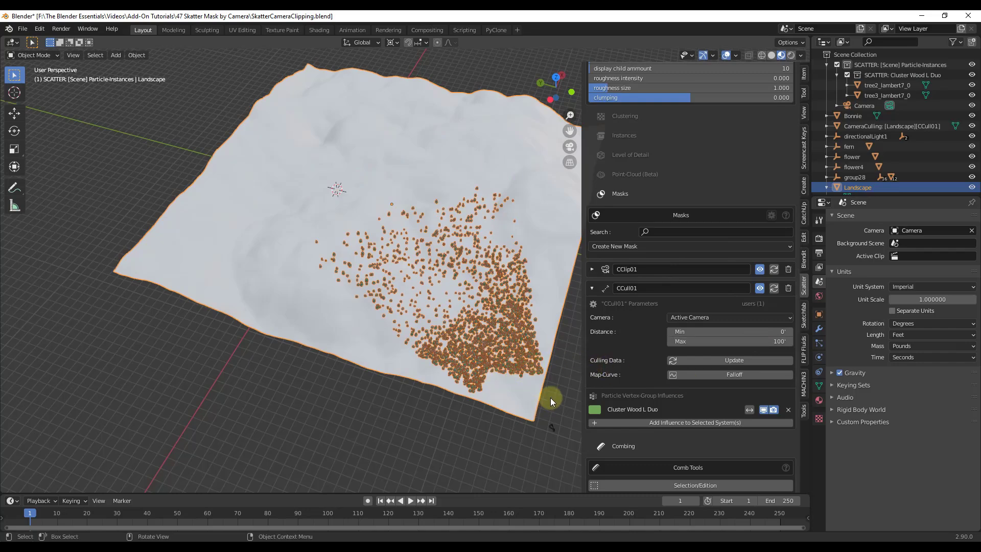
middle_drag(549, 394, 470, 265)
scroll(500, 378, up, 2)
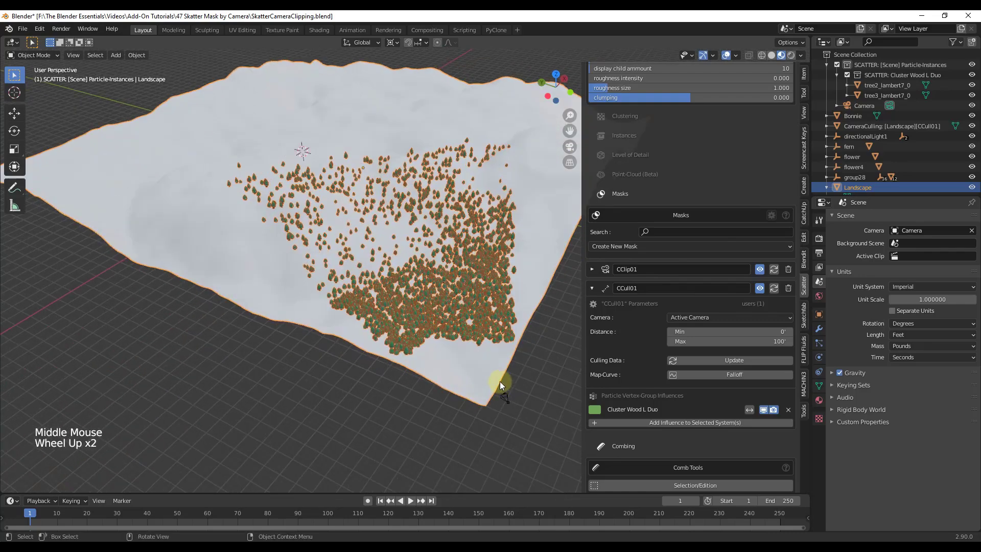
scroll(444, 304, up, 6)
scroll(449, 303, down, 1)
scroll(449, 303, down, 4)
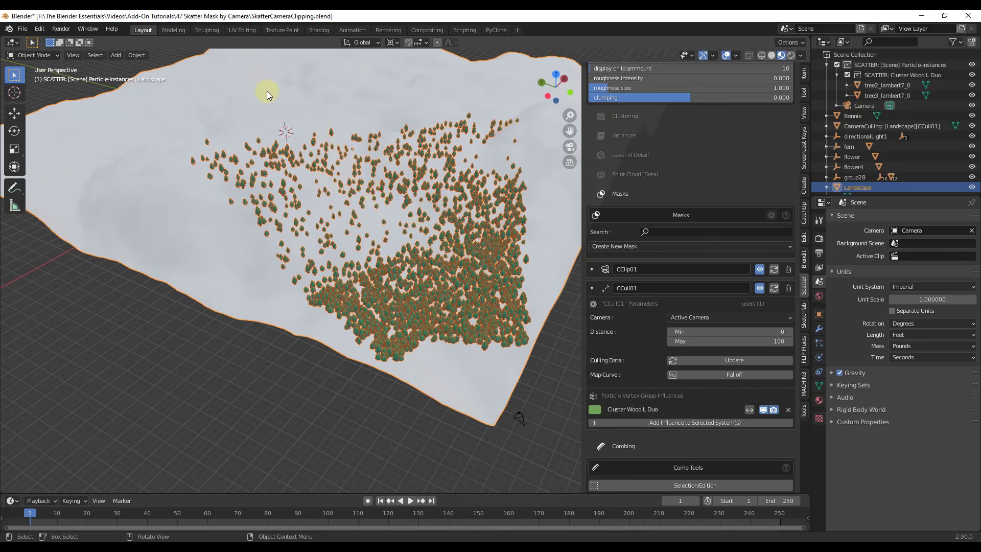
Step: Reshape the culling mask's falloff curve by pulling its middle point down into a sagging curve
click(728, 376)
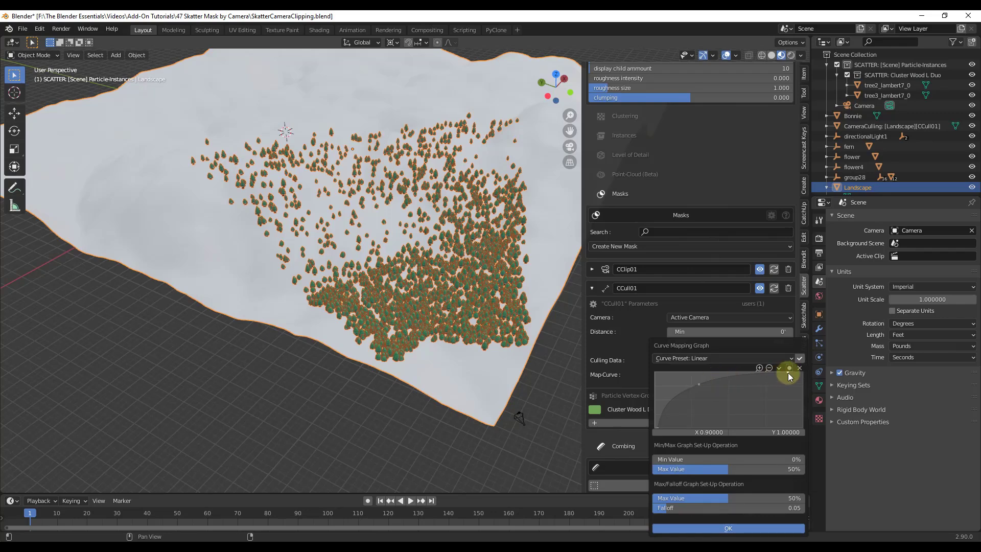
drag(700, 382, 666, 378)
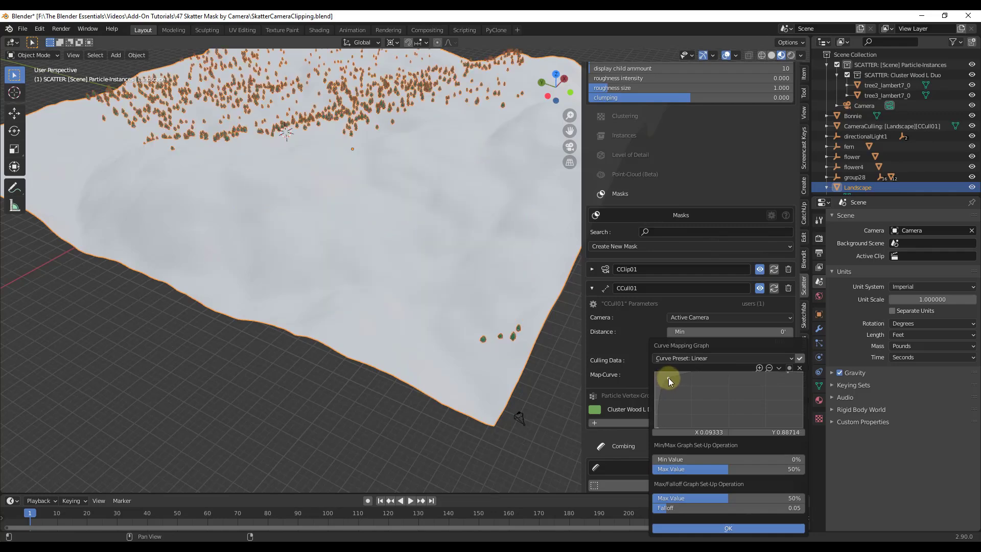
drag(668, 378, 712, 416)
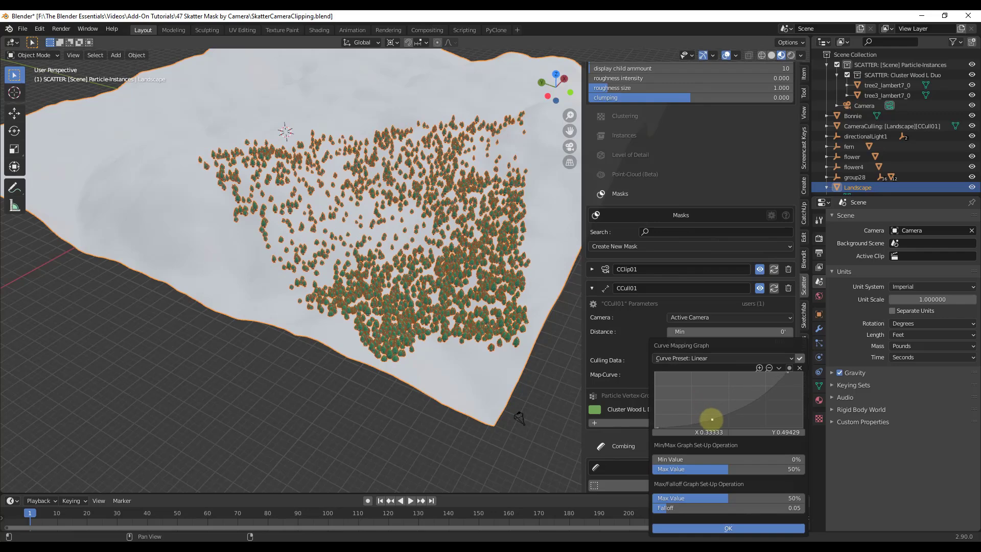
key(KP_0)
key(n)
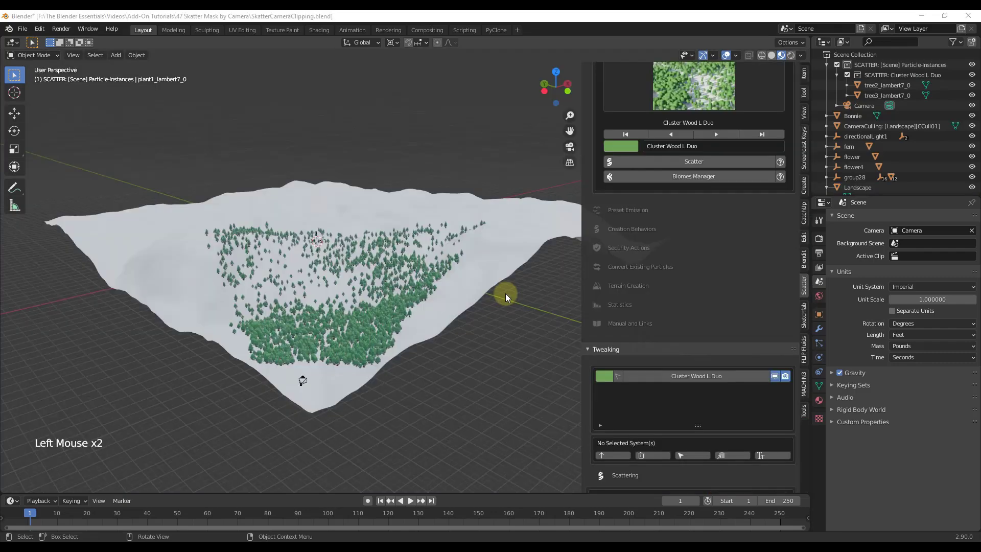
Step: Examine the source trees, fern and flower models standing beside the landscape
scroll(473, 305, down, 4)
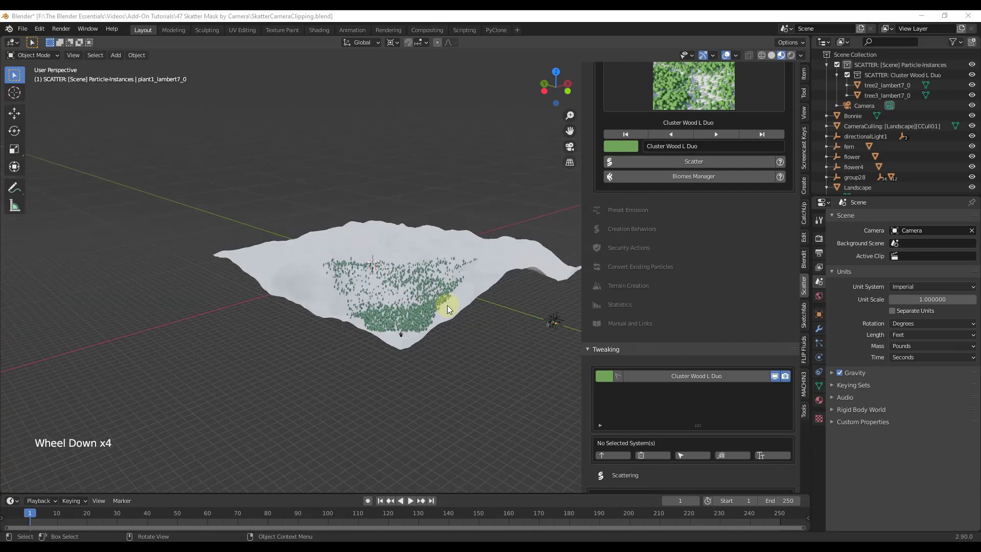
scroll(558, 322, up, 15)
mouse_move(556, 324)
middle_down()
mouse_move(416, 326)
mouse_move(559, 306)
middle_up()
scroll(542, 298, up, 4)
scroll(484, 300, down, 5)
scroll(483, 300, up, 4)
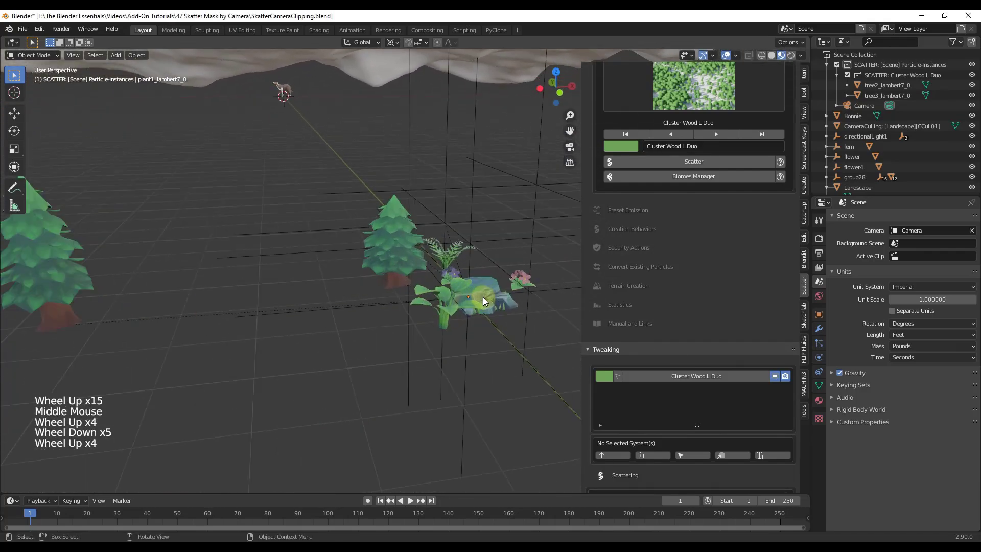
Step: Return to an overview of the scene and select the landscape
scroll(490, 301, down, 12)
scroll(491, 300, down, 5)
middle_drag(301, 274, 412, 208)
click(411, 209)
middle_drag(371, 269, 421, 273)
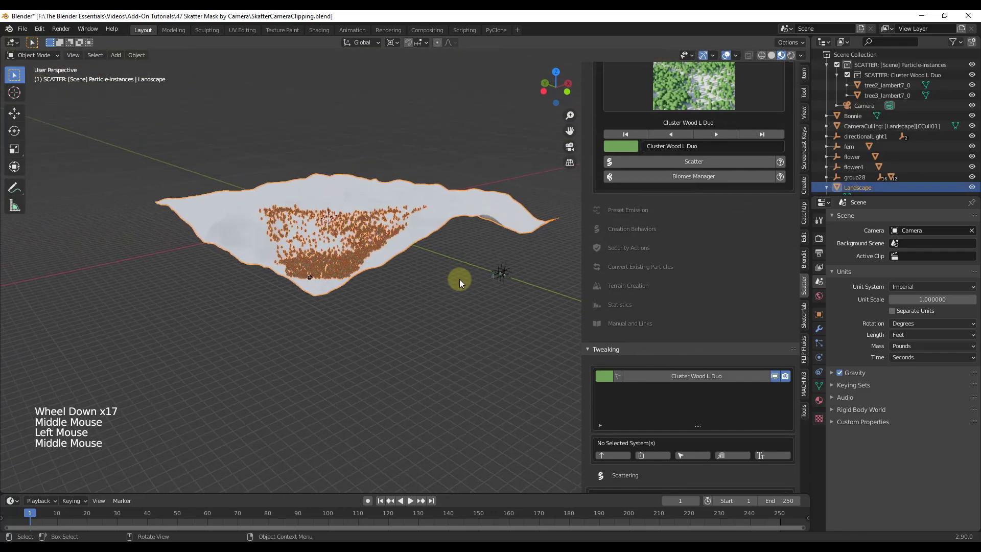
Step: Choose the Simple Children scatter preset for the landscape
scroll(422, 273, down, 3)
scroll(393, 413, up, 4)
click(701, 95)
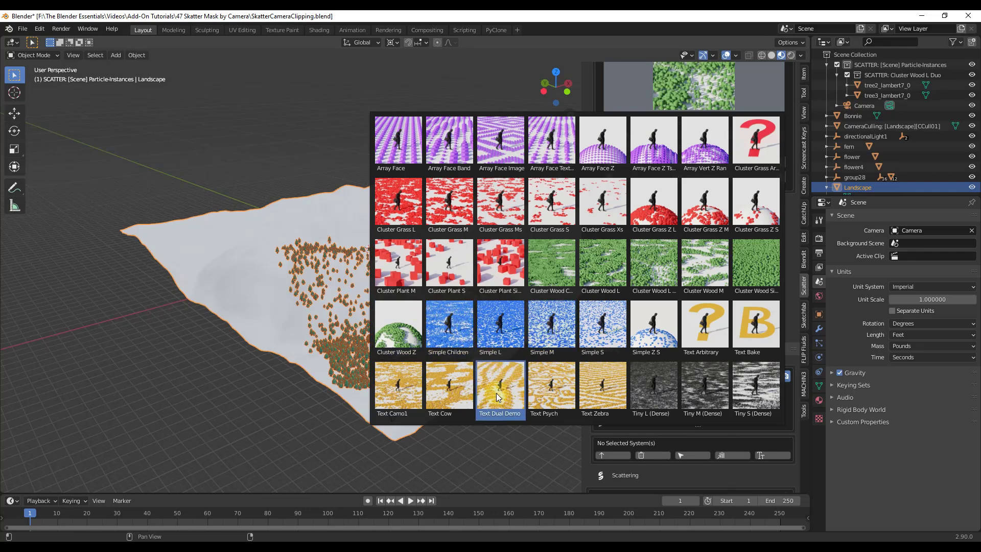
click(458, 327)
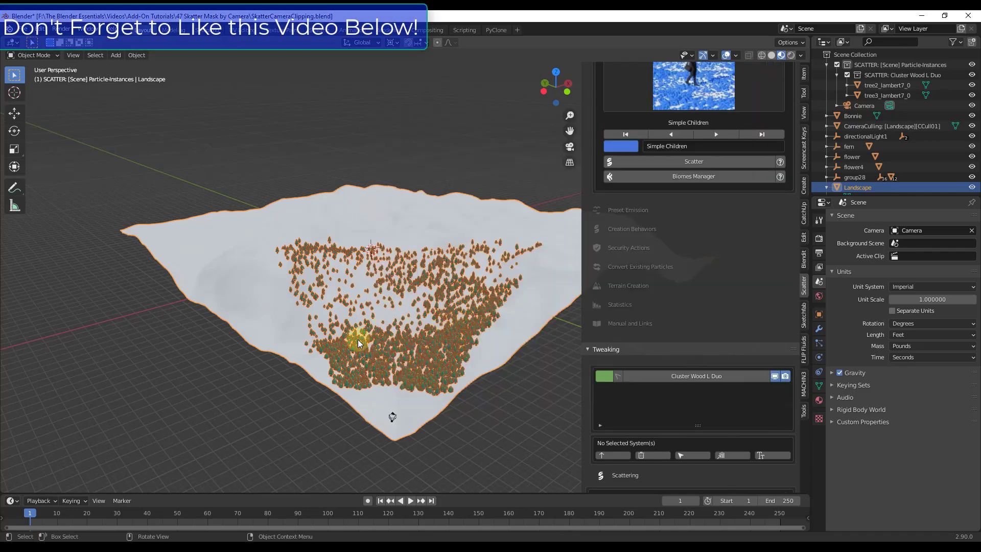
scroll(360, 335, down, 5)
scroll(493, 353, up, 10)
middle_drag(506, 311, 319, 352)
scroll(312, 345, up, 7)
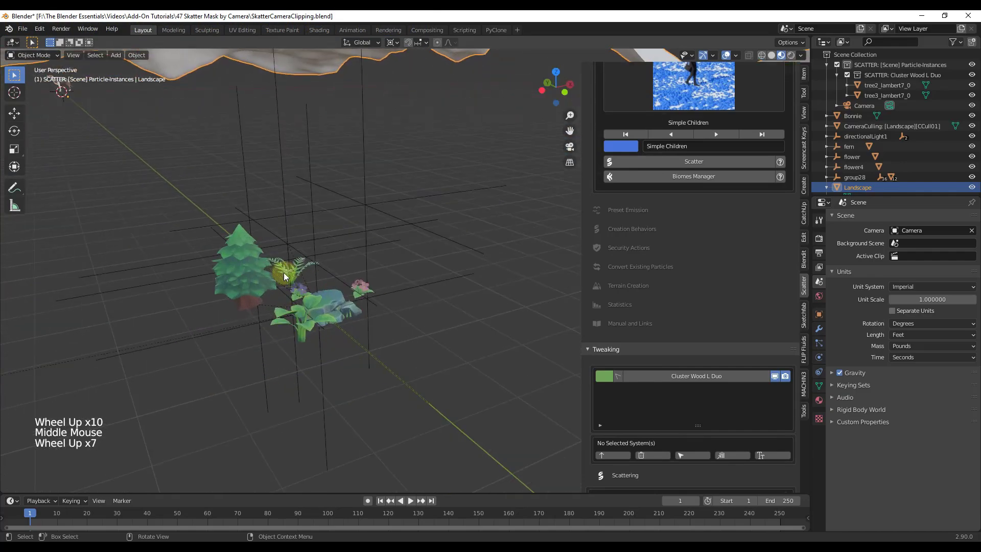
click(282, 272)
shift+click(314, 299)
shift+click(334, 304)
shift+click(302, 332)
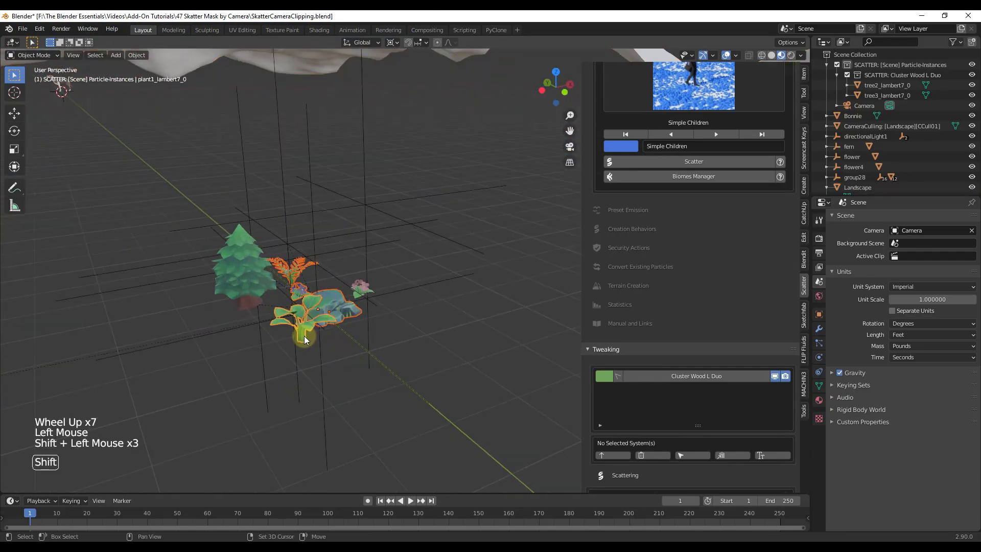
shift+click(360, 288)
scroll(466, 324, down, 12)
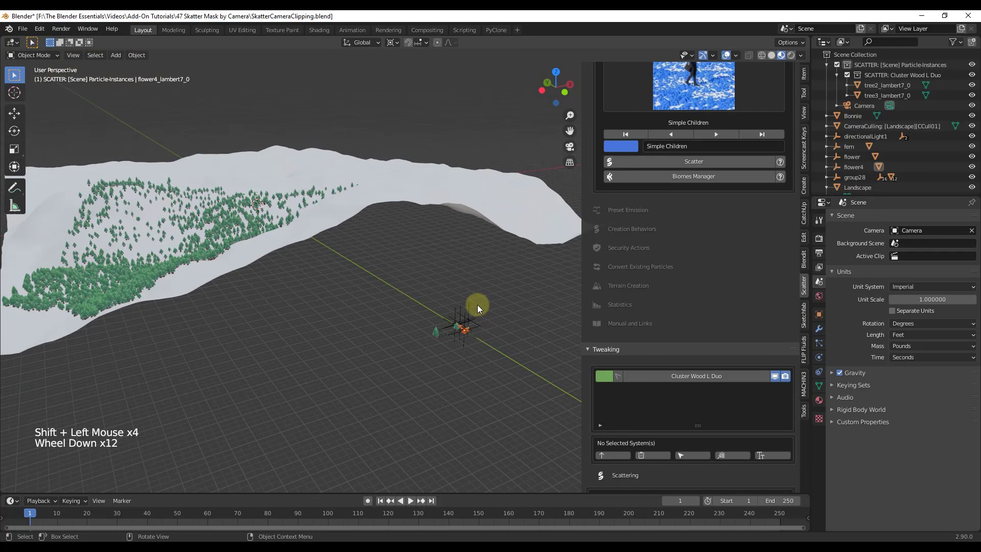
scroll(466, 324, up, 9)
scroll(464, 358, up, 4)
shift+click(449, 363)
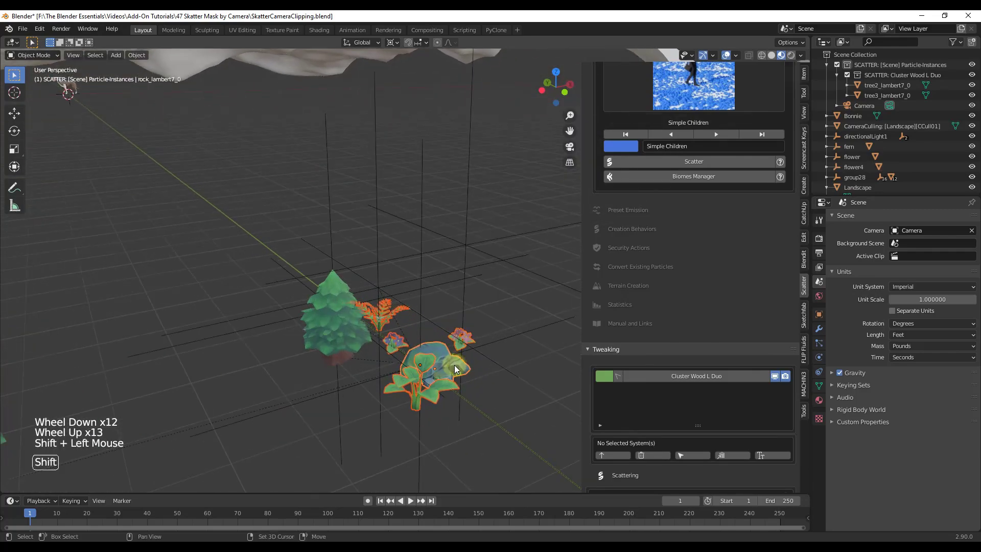
Step: Select the fern, both flowers and the leafy plant among the source models, leaving out the rock
click(372, 315)
shift+click(394, 342)
shift+click(461, 336)
shift+click(416, 410)
Step: Scatter the selected plants over the landscape with the Simple Children preset
scroll(507, 344, down, 15)
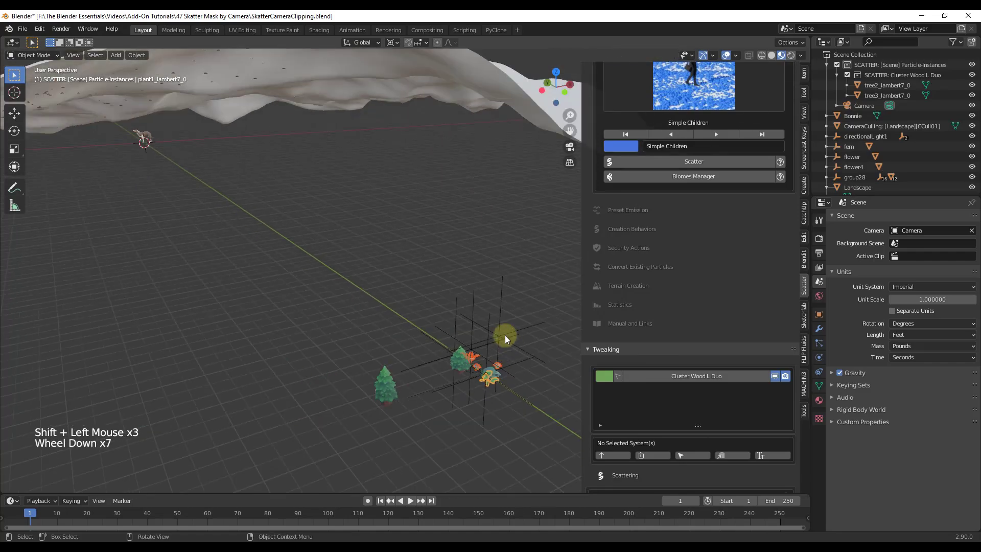
middle_drag(508, 344, 417, 266)
scroll(225, 278, down, 3)
scroll(225, 278, up, 3)
middle_drag(552, 195, 691, 162)
click(690, 162)
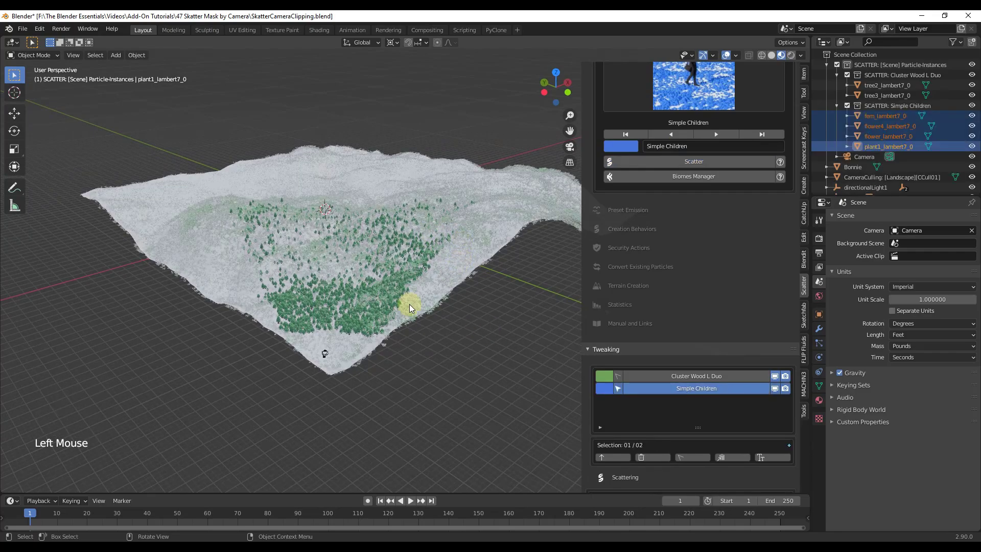
Step: Examine how the scattered undergrowth covers the landscape among the trees and outside the camera's field of view
scroll(351, 343, up, 2)
scroll(327, 360, up, 8)
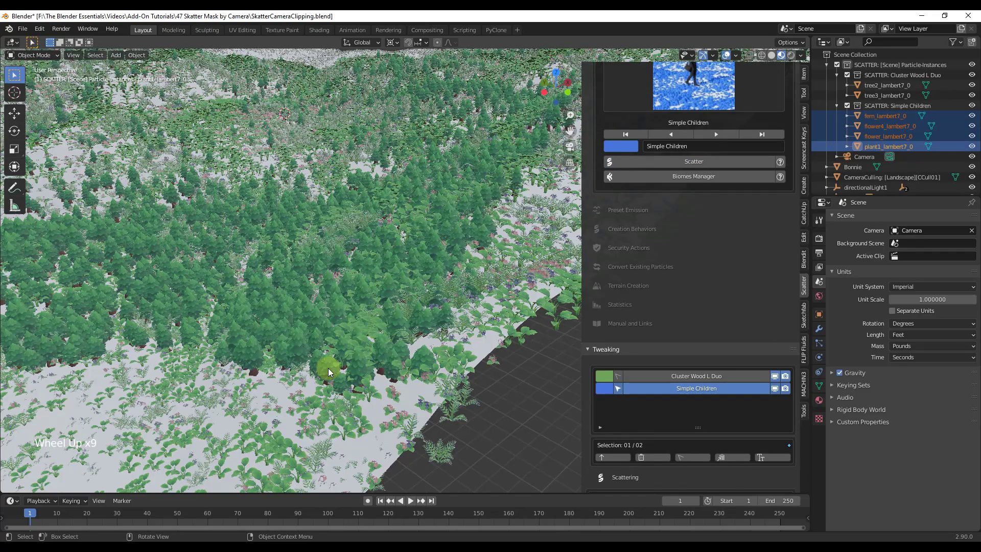
scroll(337, 366, down, 3)
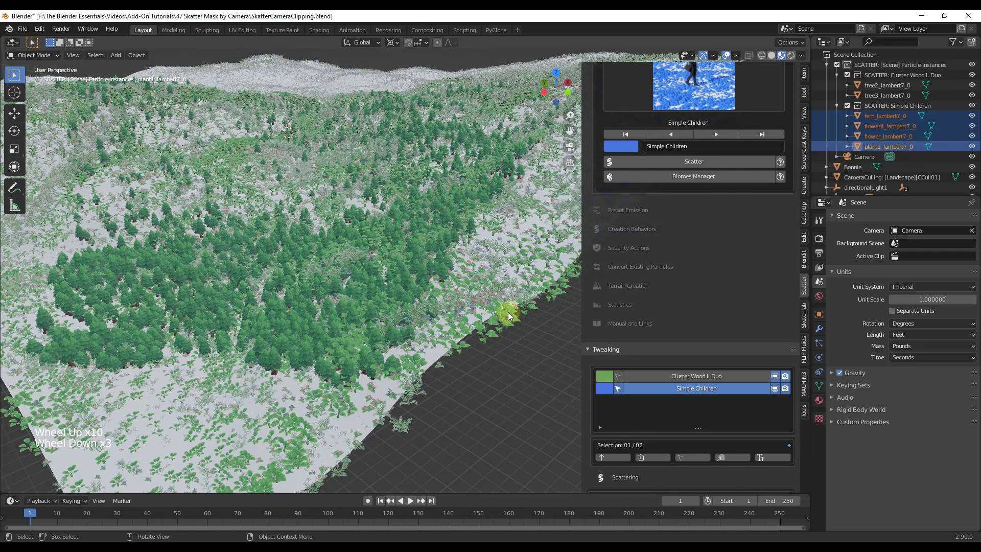
scroll(495, 316, down, 1)
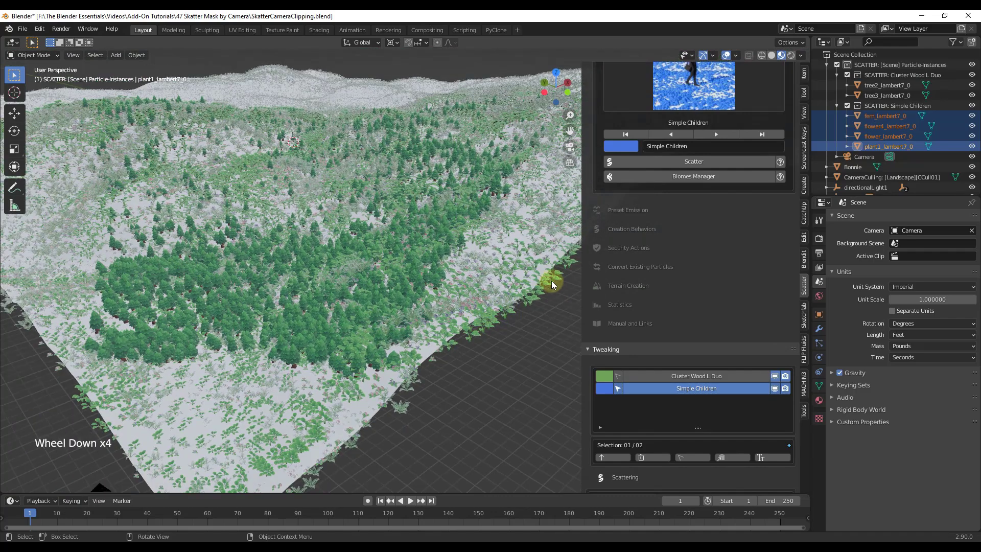
scroll(369, 281, down, 2)
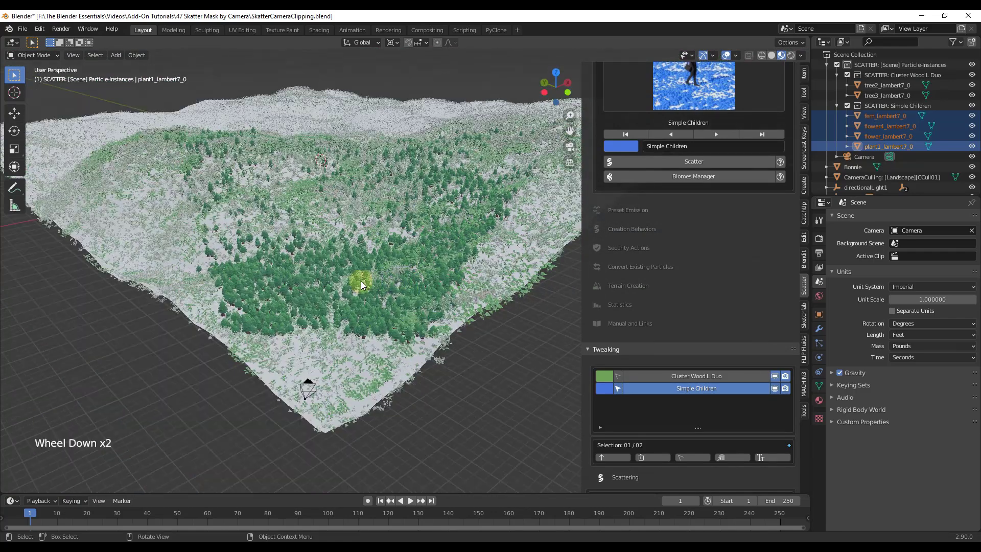
scroll(351, 299, up, 2)
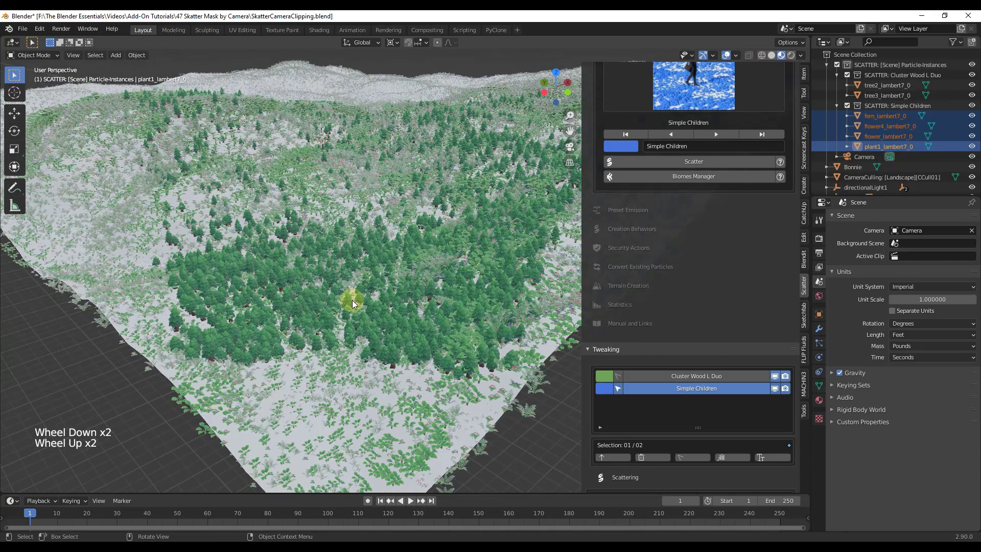
scroll(353, 300, up, 2)
middle_drag(358, 306, 388, 253)
scroll(381, 254, down, 3)
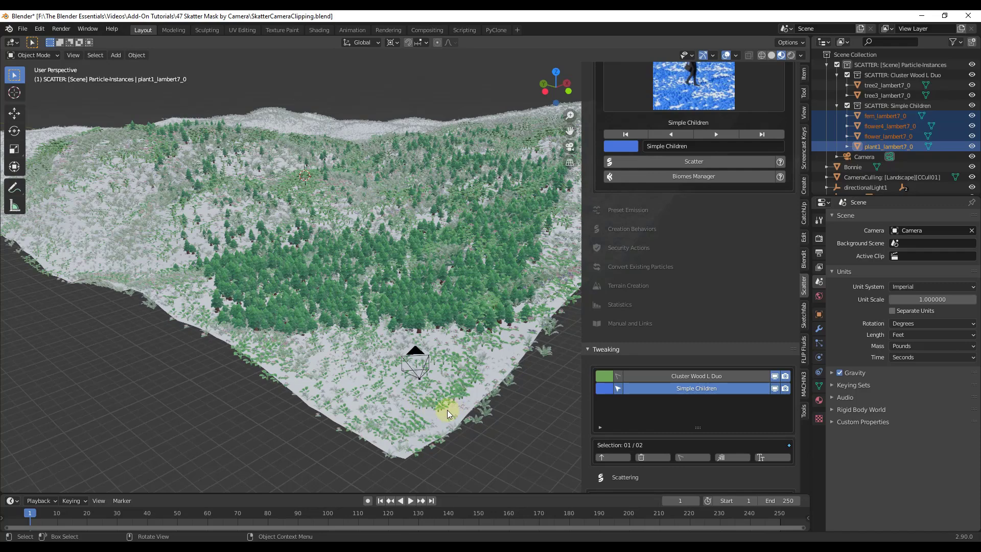
mouse_move(437, 271)
middle_down()
mouse_move(407, 262)
mouse_move(429, 273)
middle_up()
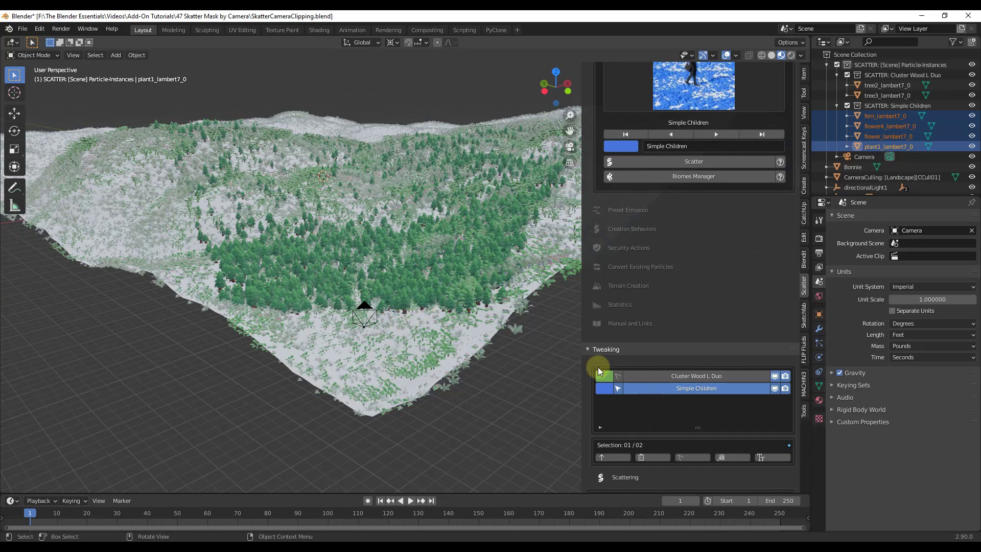
Step: Add the Simple Children system to the influences of the CClip01 camera clipping mask
scroll(672, 401, down, 19)
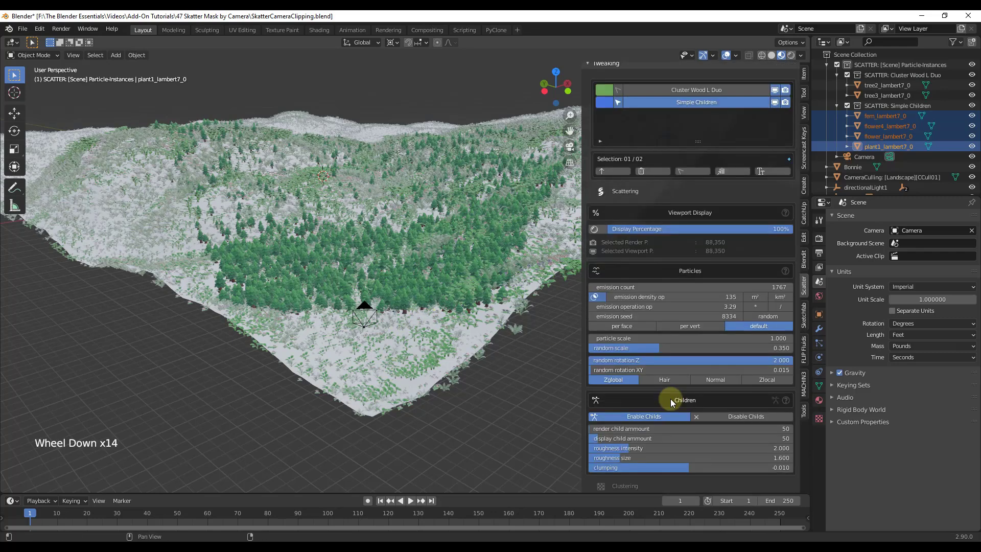
scroll(669, 397, down, 10)
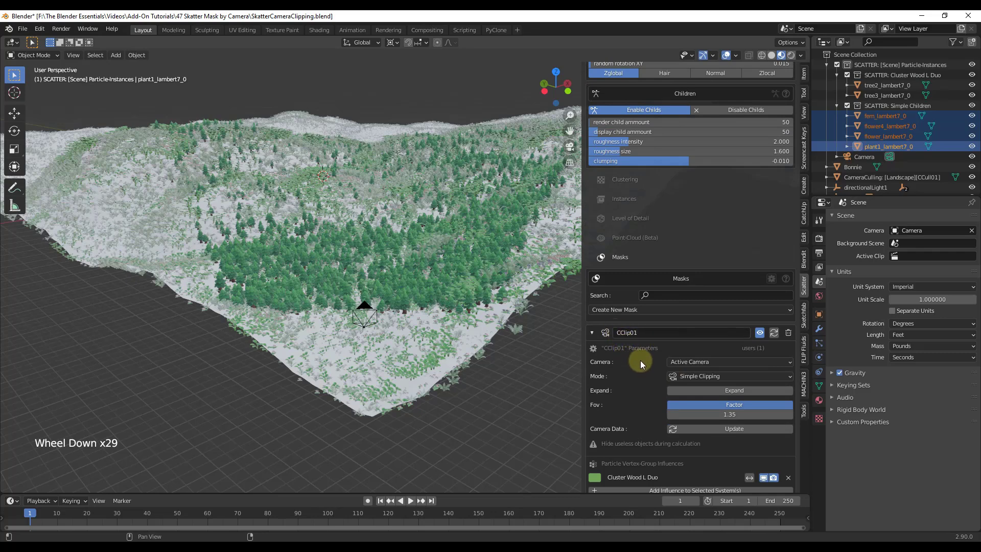
scroll(634, 348, down, 4)
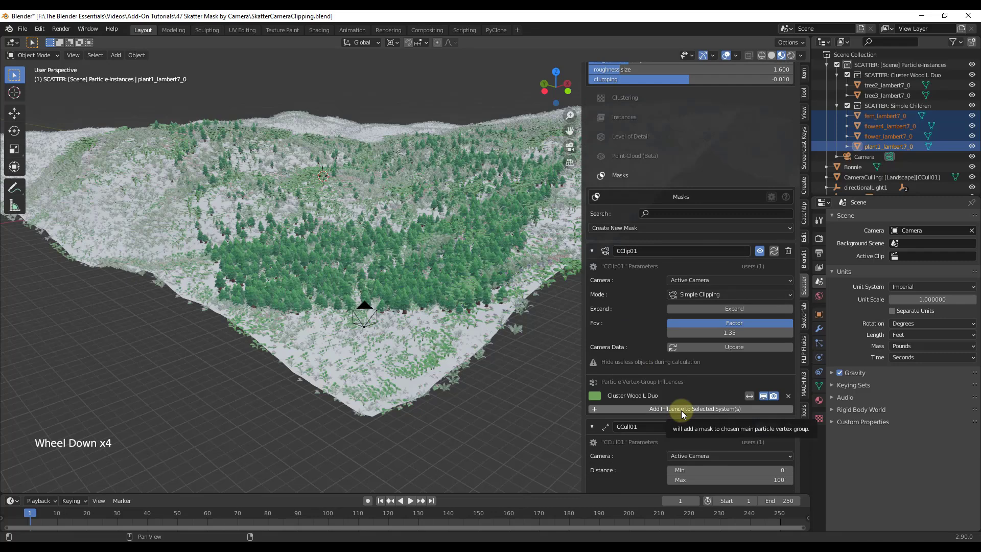
click(681, 409)
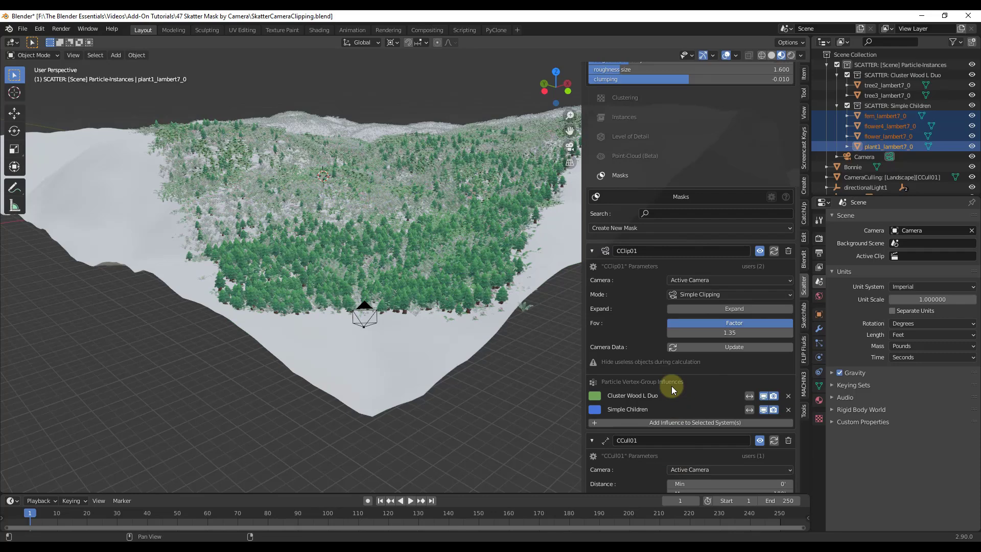
Step: Add the Simple Children system to the influences of the CCull01 distance culling mask and view the whole landscape
scroll(670, 386, down, 10)
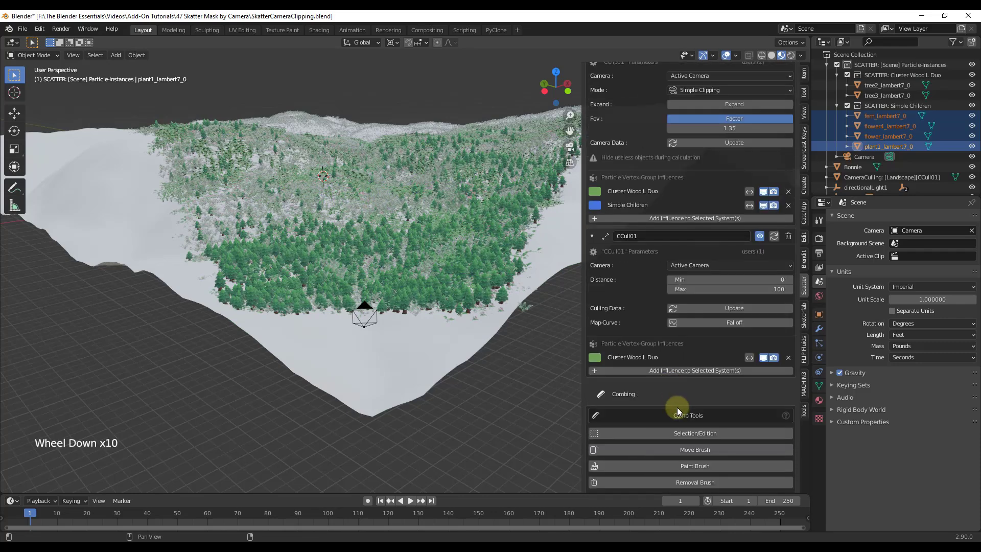
click(682, 371)
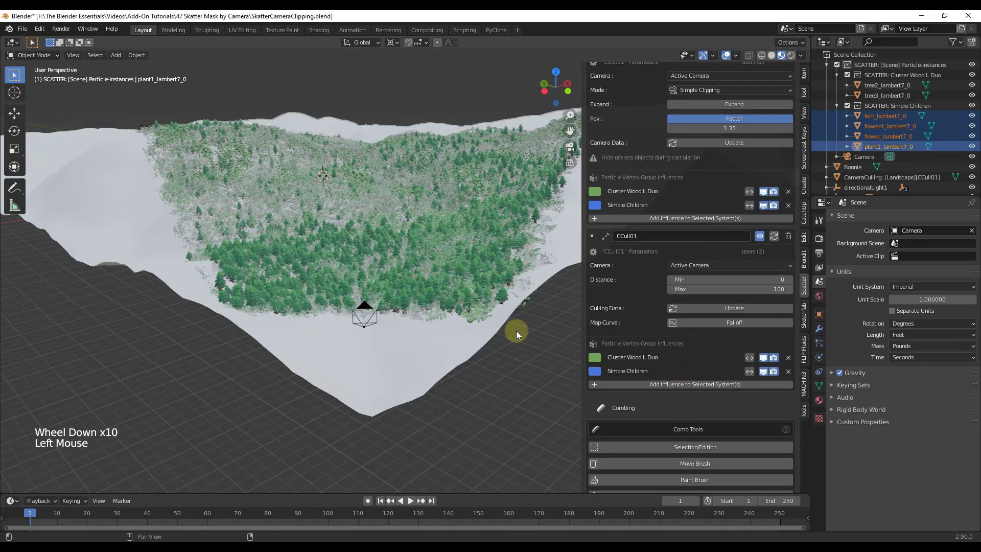
middle_drag(412, 255, 409, 358)
scroll(409, 359, down, 5)
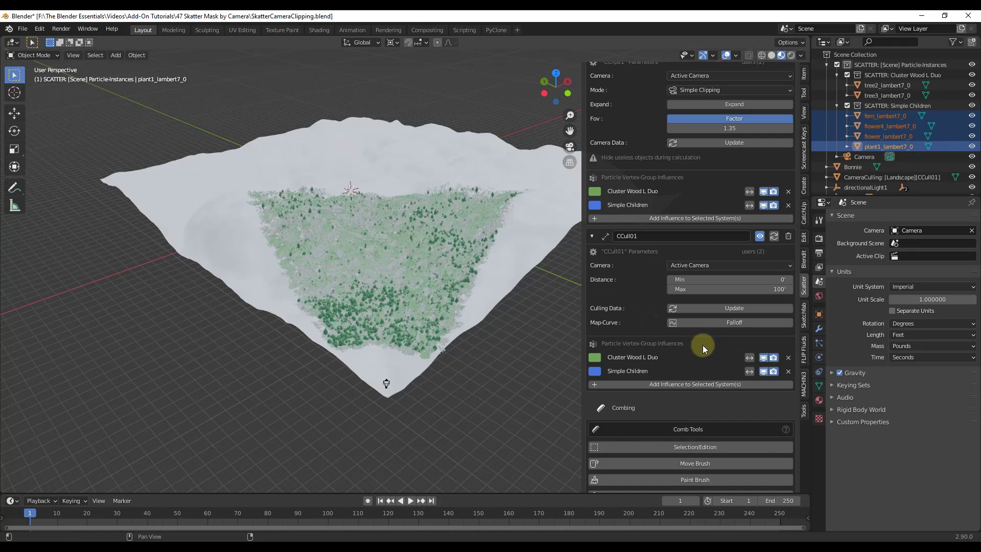
Step: Look through the scene camera with the sidebar temporarily hidden to check the masked trees and plants
key(KP_0)
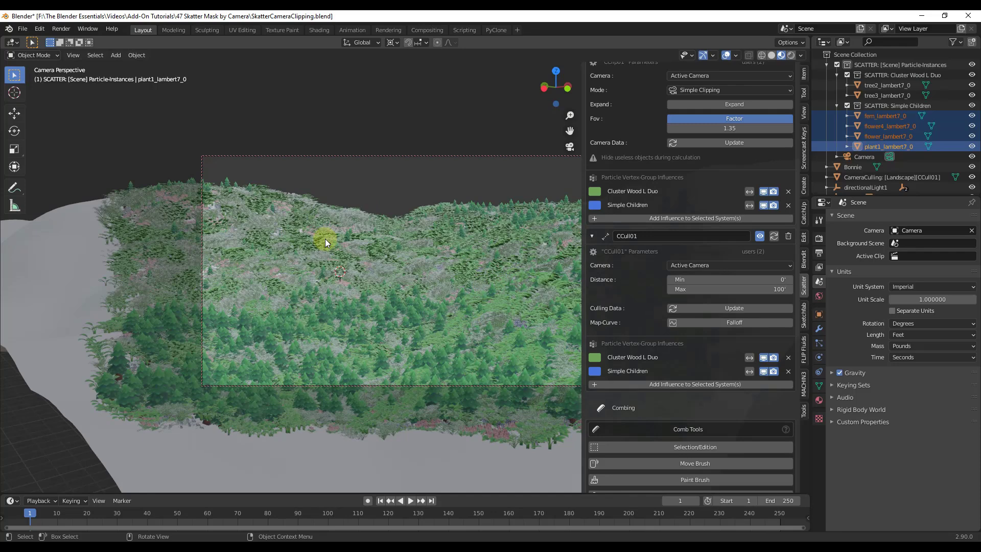
key(n)
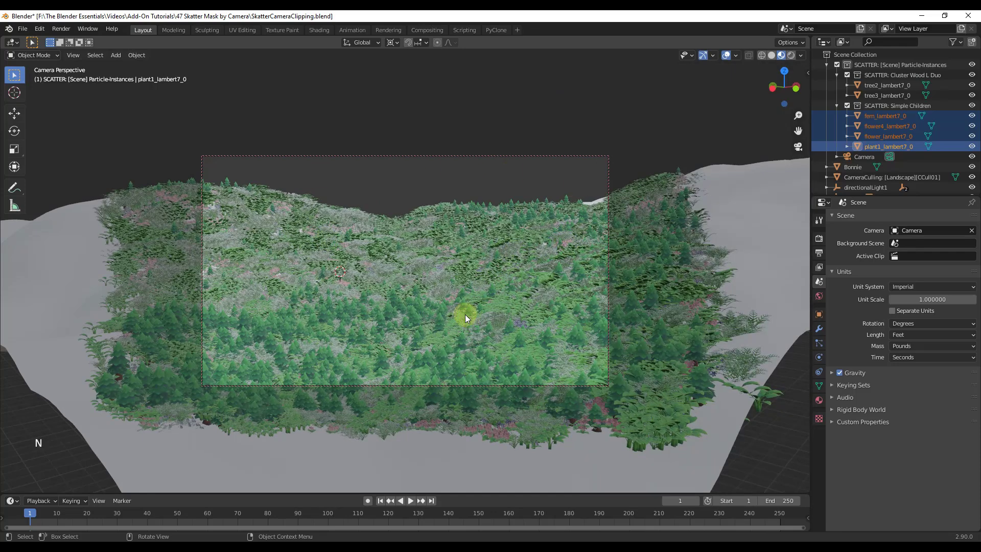
key(n)
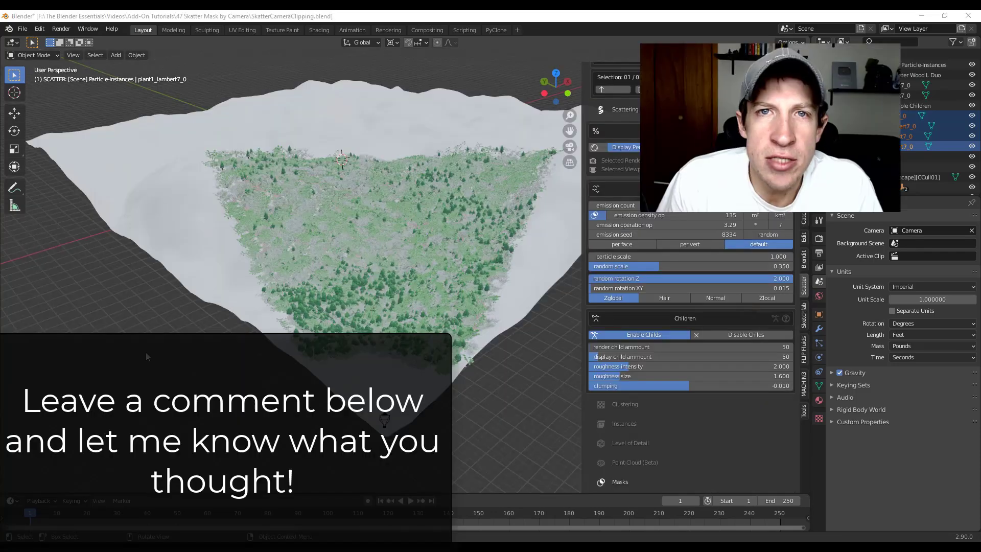